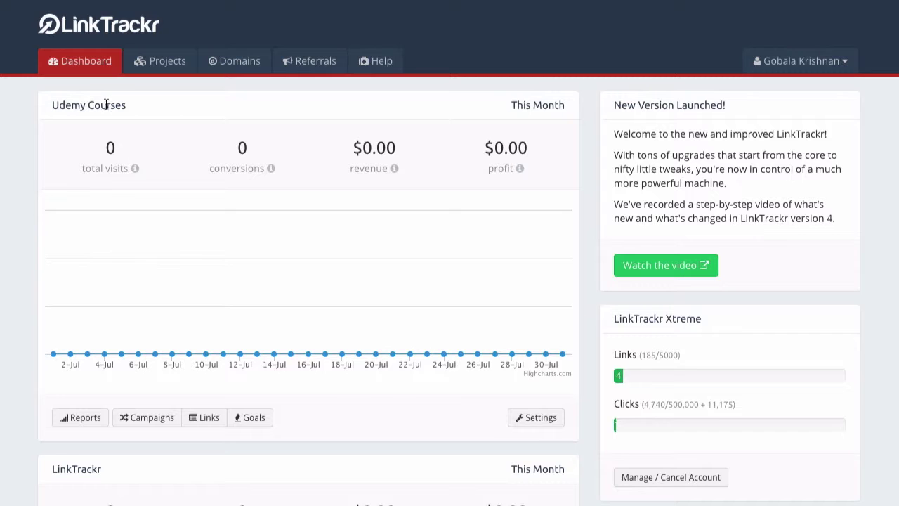
# Start a new campaign in the Udemy Courses project and search for an existing destination link with the keyword "ud"
pyautogui.click(145, 424)
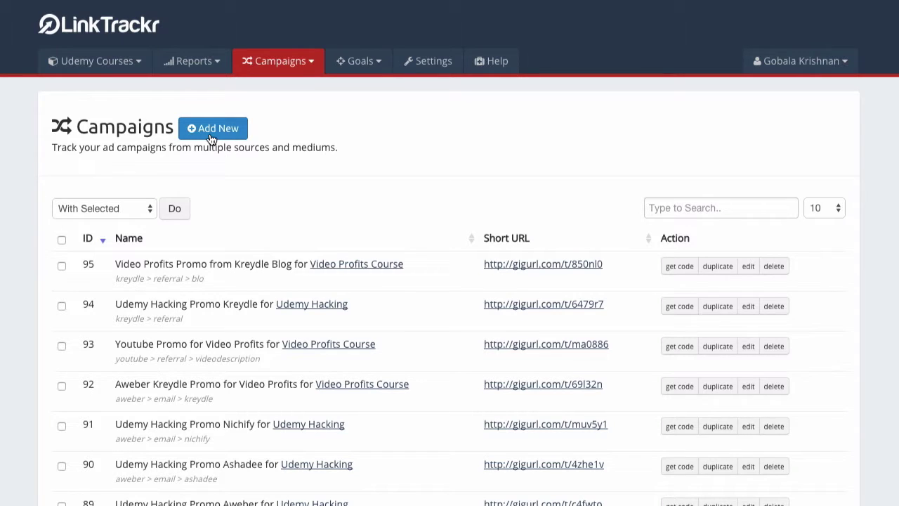
pyautogui.click(211, 132)
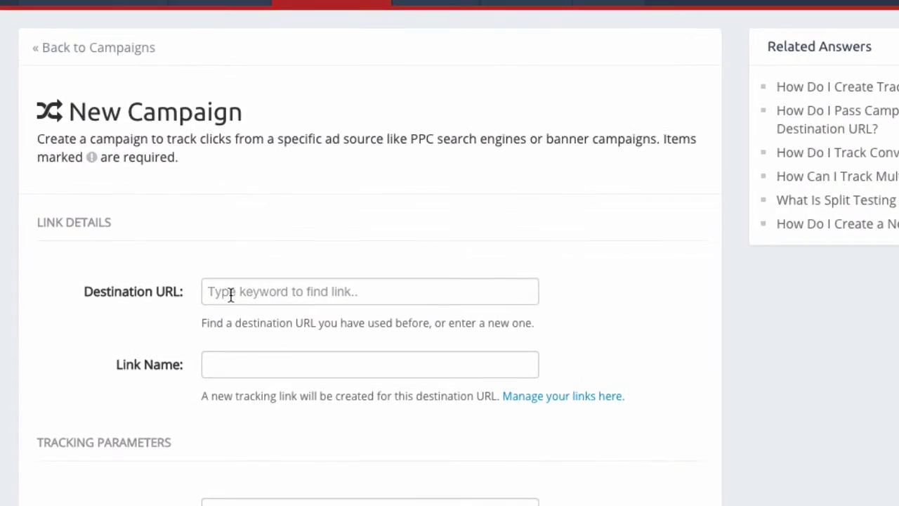
pyautogui.click(230, 295)
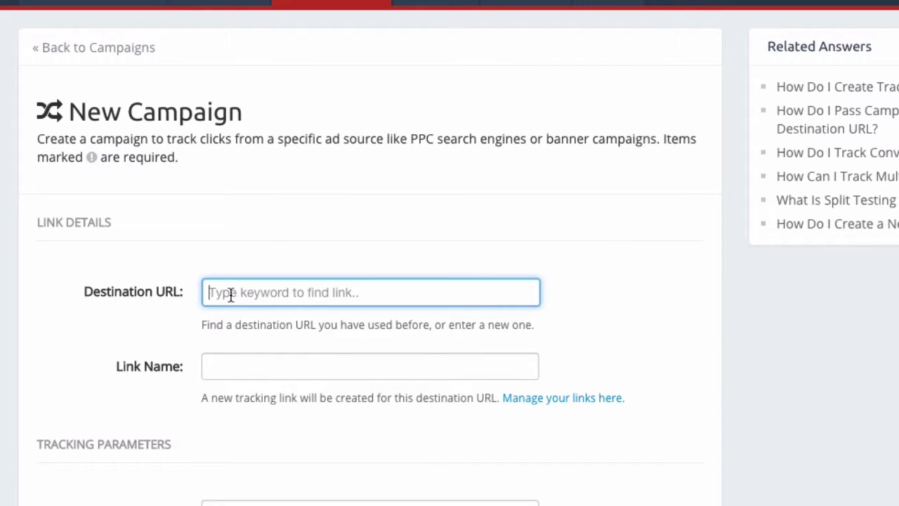
pyautogui.write('ud')
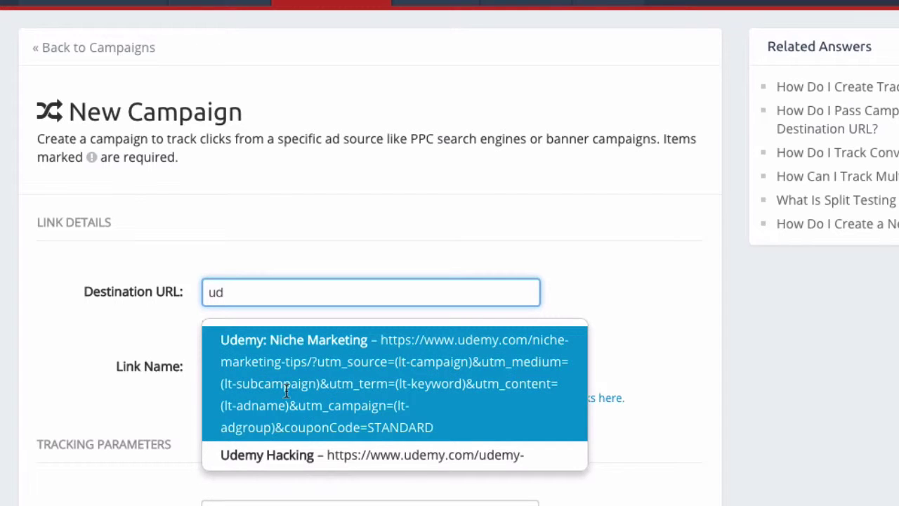
pyautogui.scroll(-2, 286, 386)
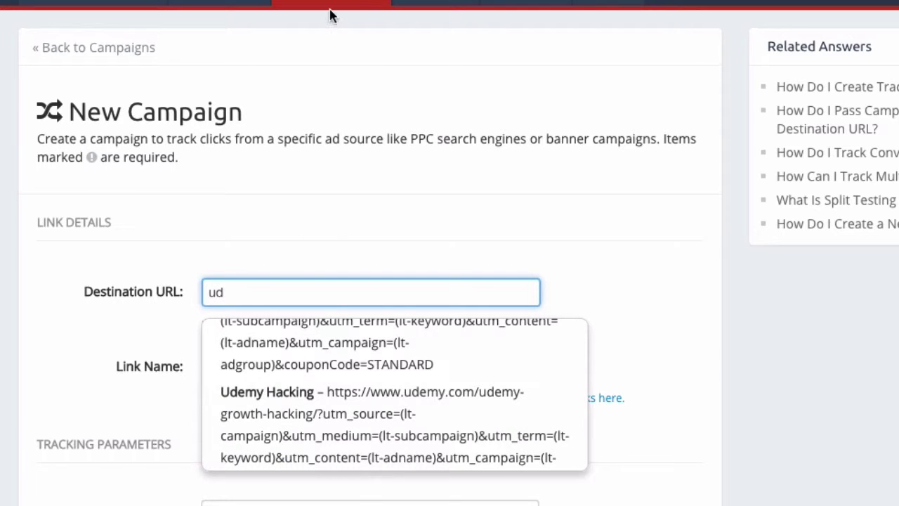
# Narrow the destination URL search to "ude" and choose the existing Video Profits Course link
pyautogui.click(367, 6)
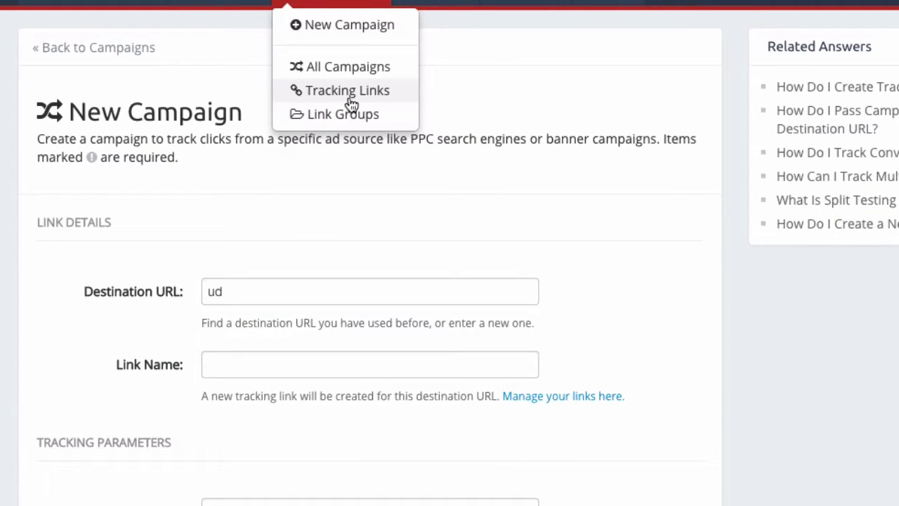
pyautogui.click(200, 205)
pyautogui.click(239, 292)
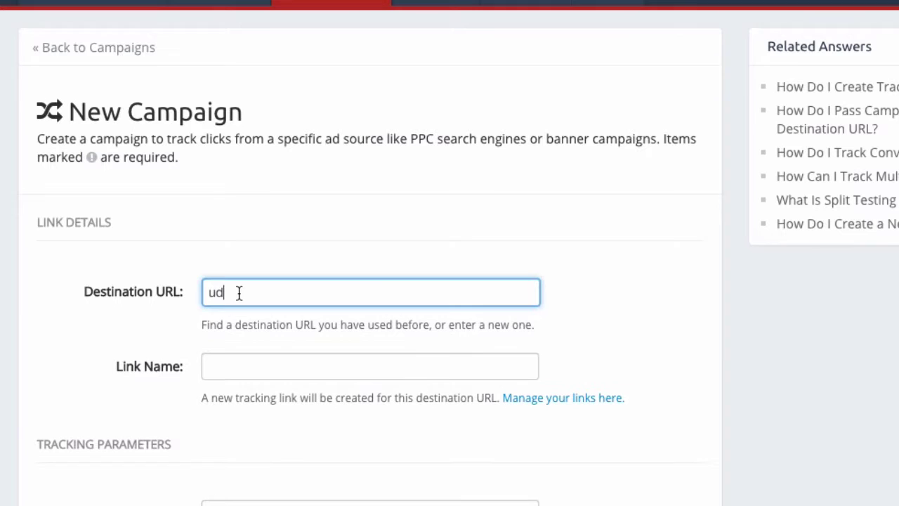
pyautogui.write('e')
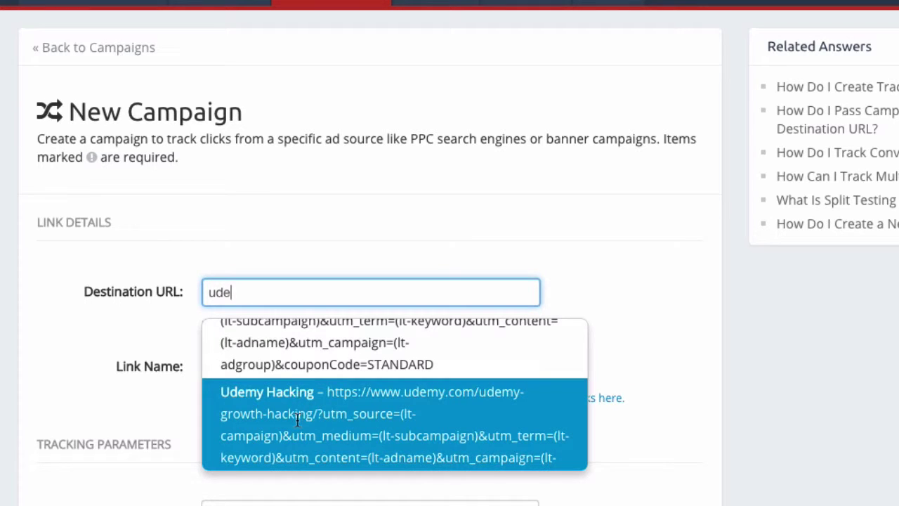
pyautogui.scroll(-3, 298, 419)
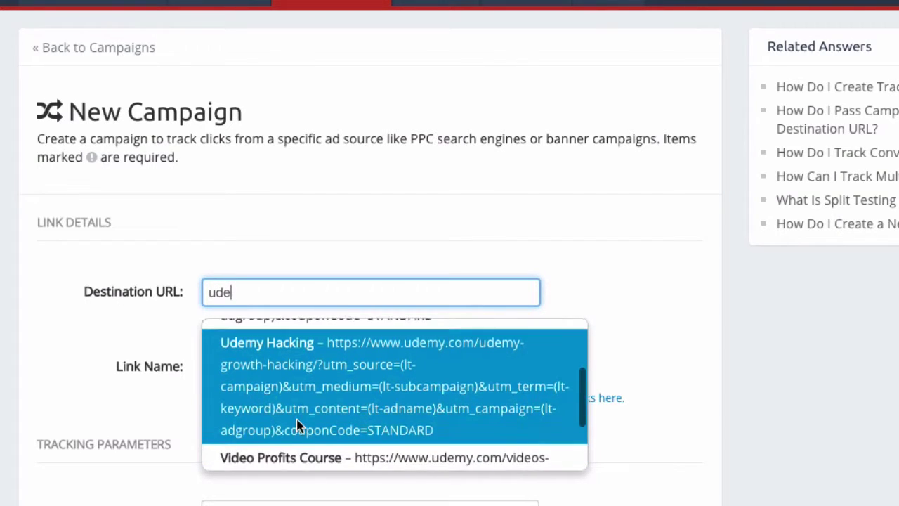
pyautogui.scroll(-2, 298, 420)
pyautogui.scroll(-3, 298, 419)
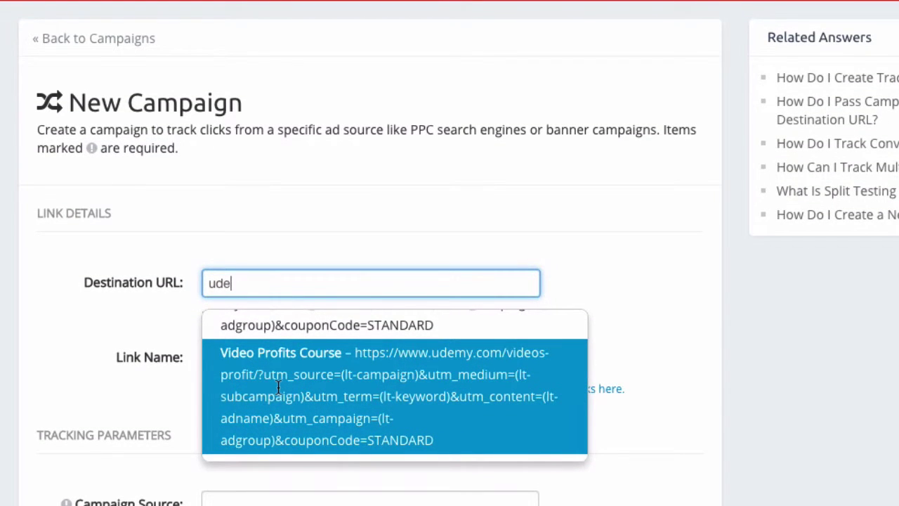
pyautogui.click(278, 387)
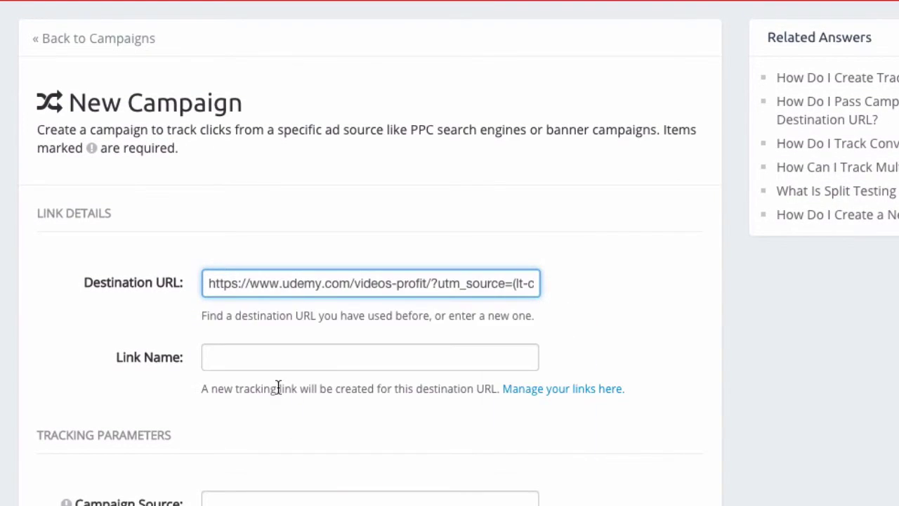
pyautogui.click(446, 186)
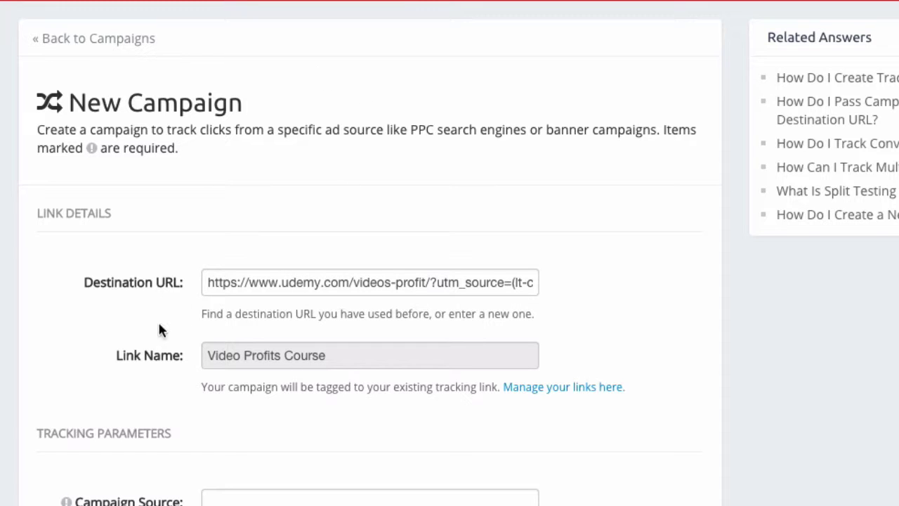
# Enter Blog as the campaign source in the tracking parameters
pyautogui.scroll(-2, 137, 348)
pyautogui.scroll(-5, 139, 346)
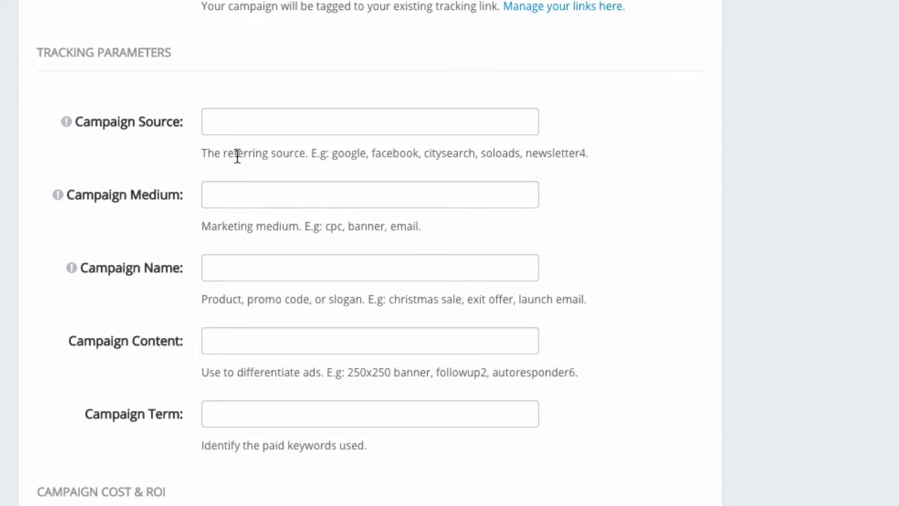
pyautogui.scroll(3, 184, 140)
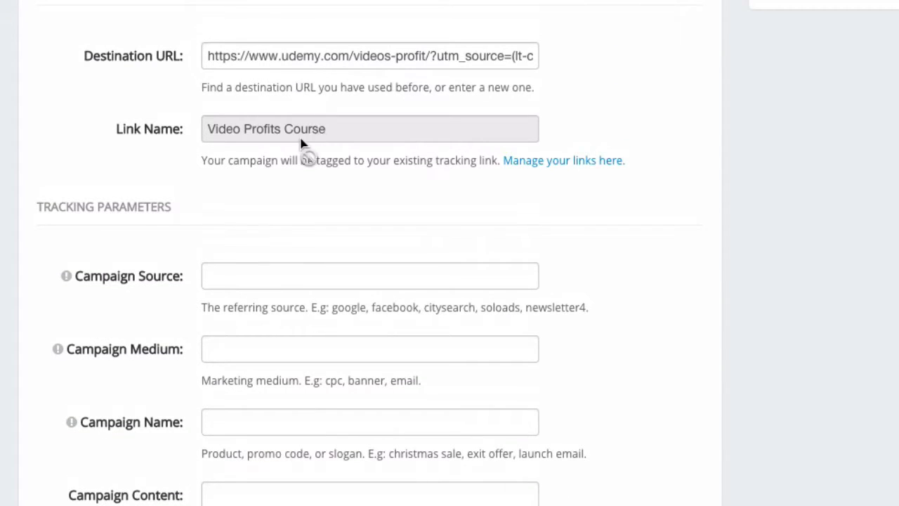
pyautogui.scroll(-2, 164, 361)
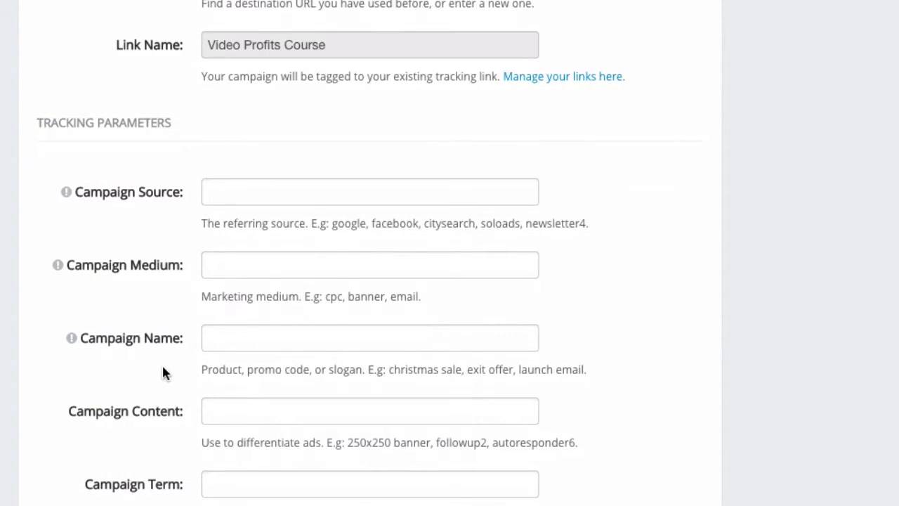
pyautogui.click(277, 191)
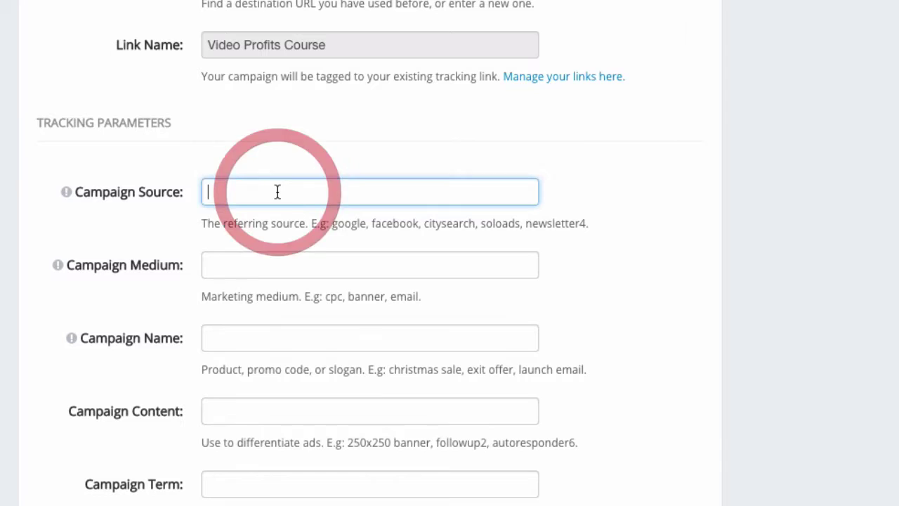
pyautogui.write('Blog')
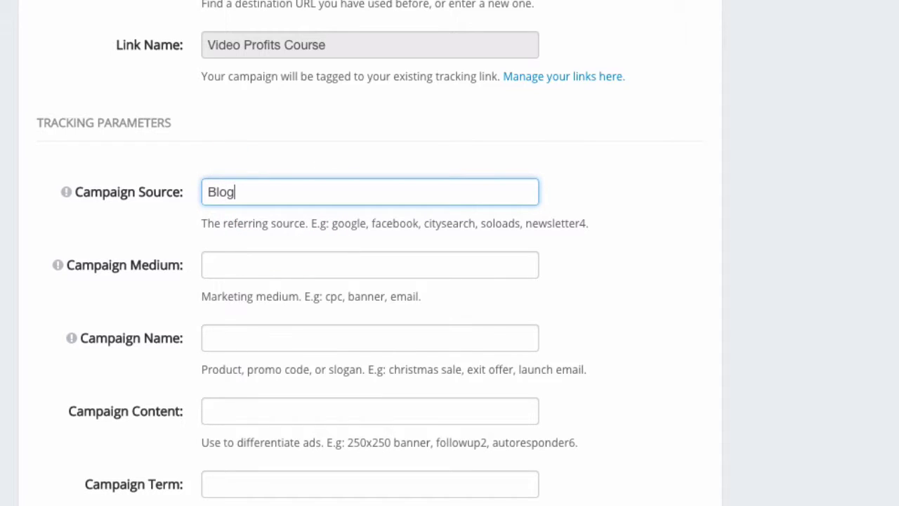
# Enter referral as the campaign medium in the tracking parameters
pyautogui.click(236, 274)
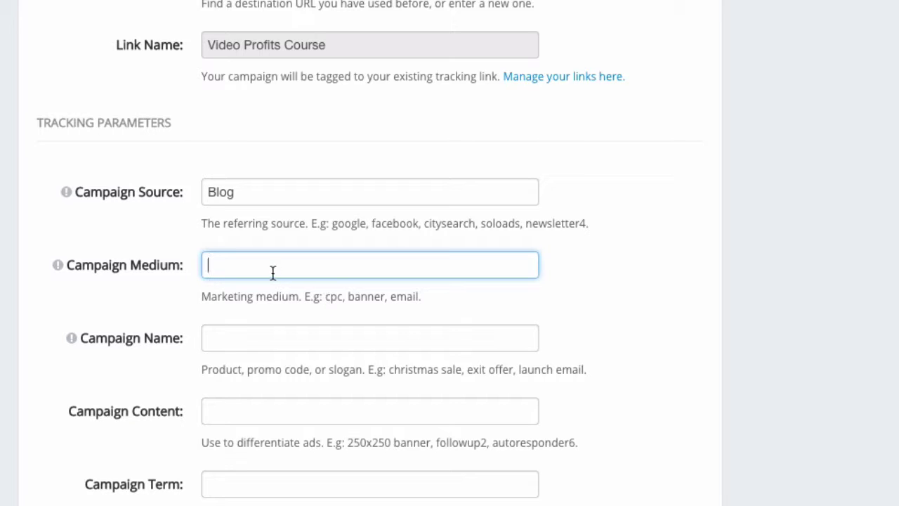
pyautogui.click(238, 196)
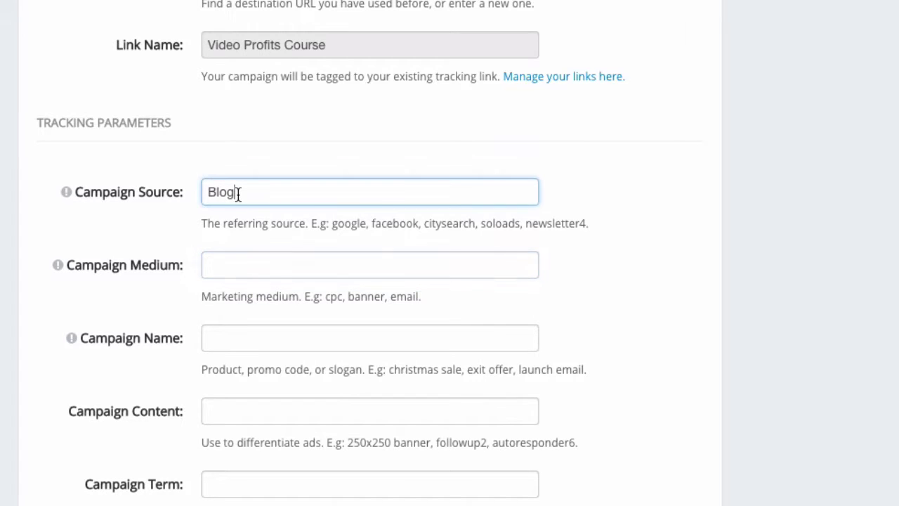
pyautogui.click(226, 274)
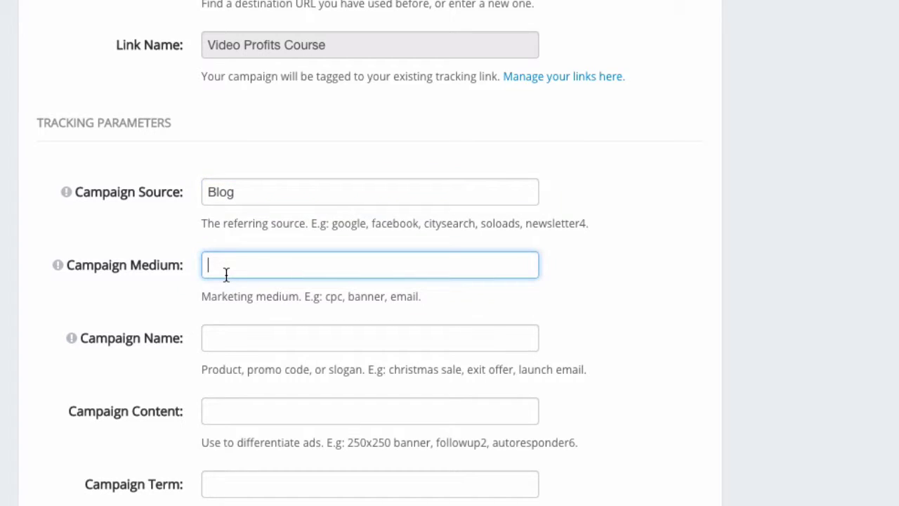
pyautogui.write('referral')
pyautogui.moveTo(326, 296); pyautogui.dragTo(345, 298)
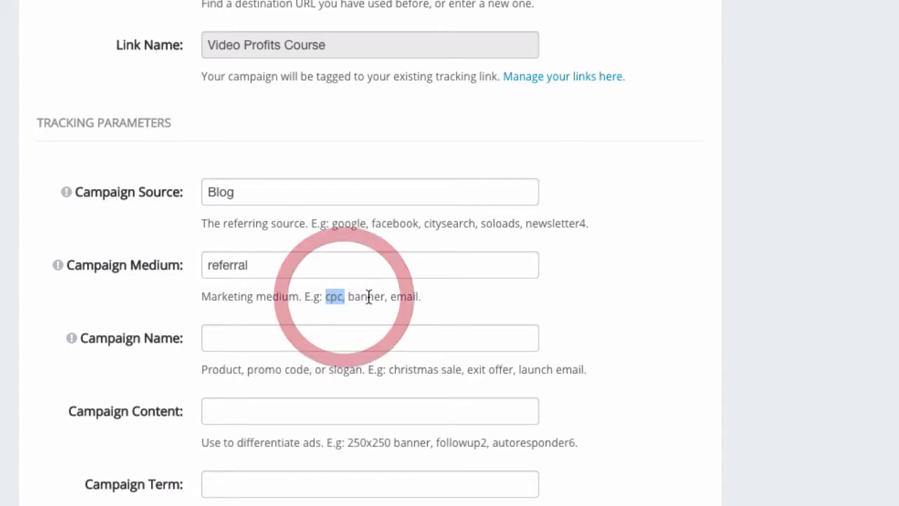
pyautogui.click(422, 301)
# Enter Coupon Code as the campaign name in the tracking parameters
pyautogui.scroll(-1, 119, 358)
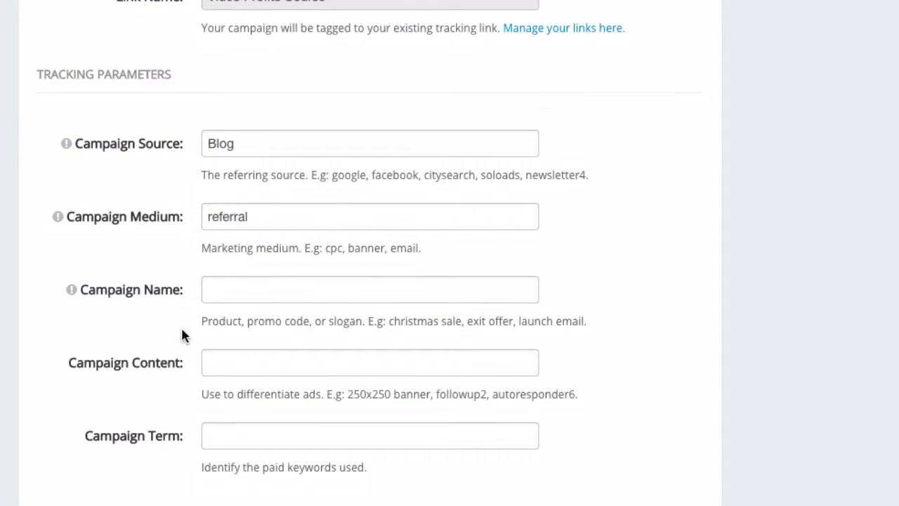
pyautogui.click(231, 291)
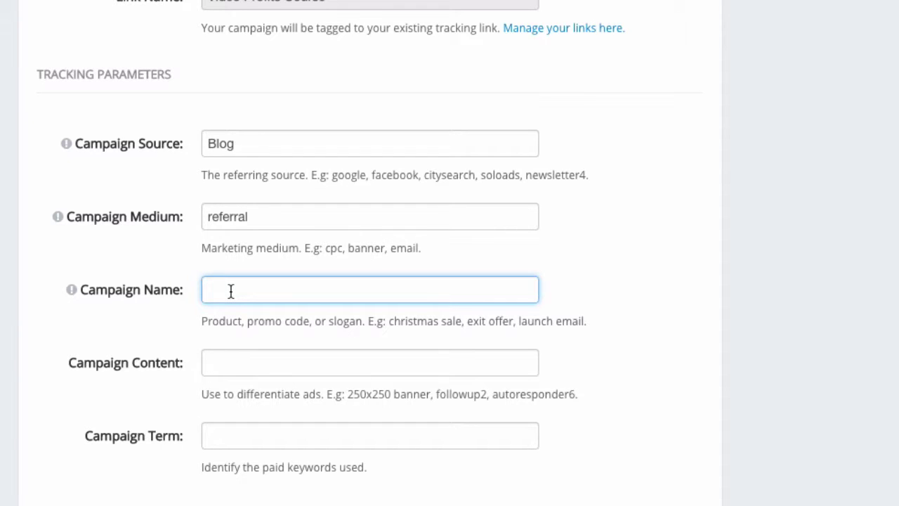
pyautogui.write('Coupon Code')
pyautogui.click(181, 363)
# Enter KREYDLE as the campaign content and leave the campaign term empty
pyautogui.scroll(-1, 181, 362)
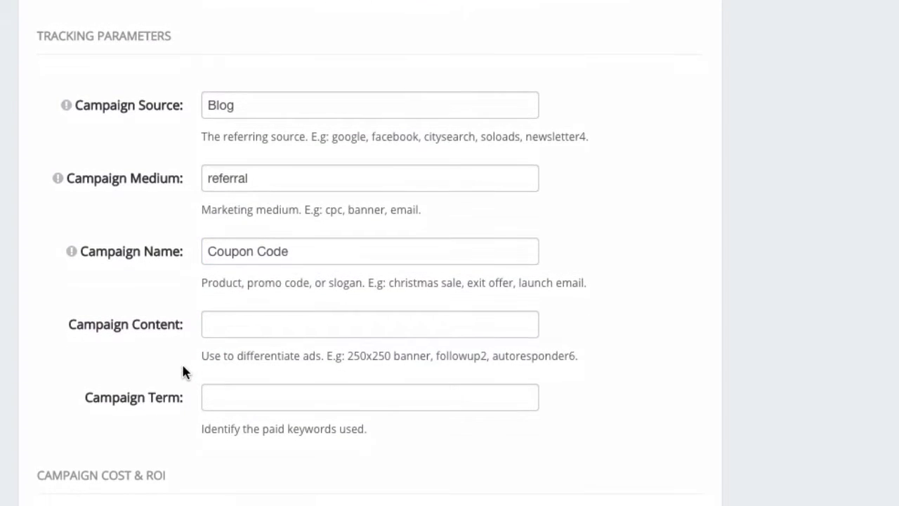
pyautogui.click(242, 317)
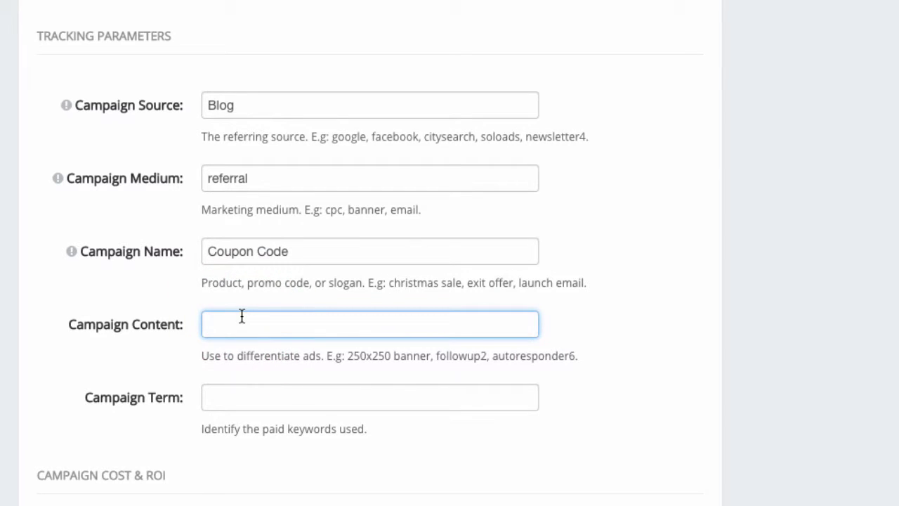
pyautogui.write('KREYDLE')
pyautogui.click(147, 399)
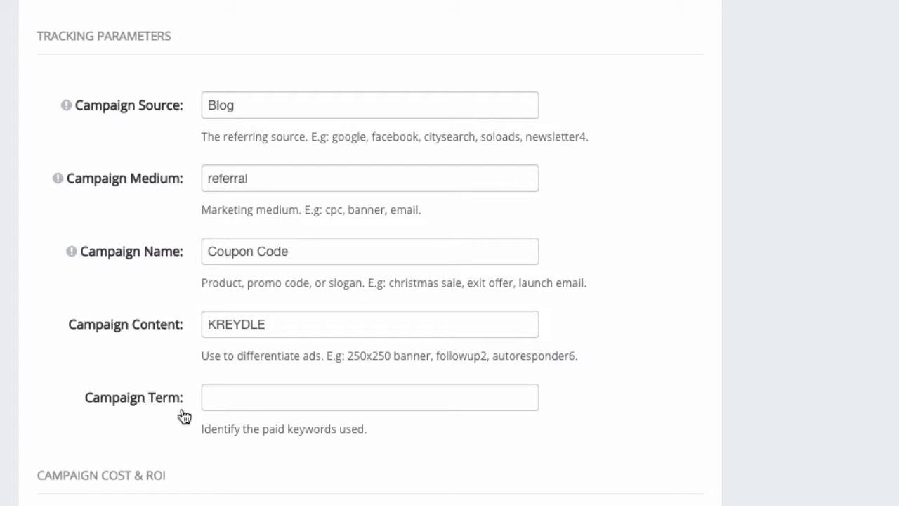
pyautogui.click(244, 404)
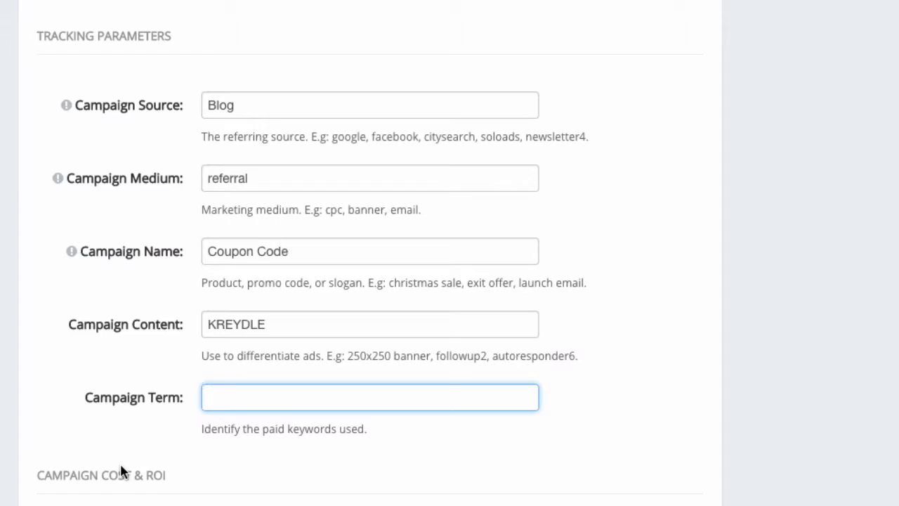
# Name the campaign "Video Profits Course Review on Blog" and save it with cost calculation left off
pyautogui.scroll(-3, 119, 471)
pyautogui.click(266, 442)
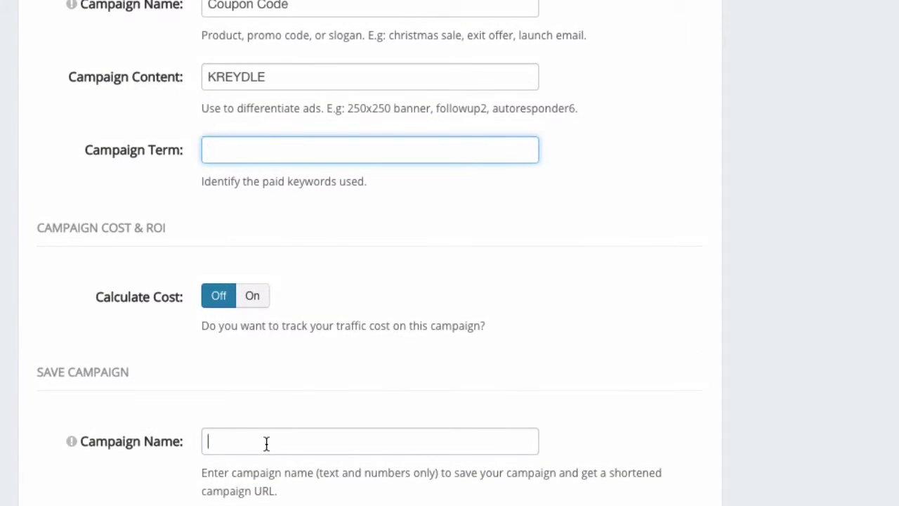
pyautogui.write('Vid')
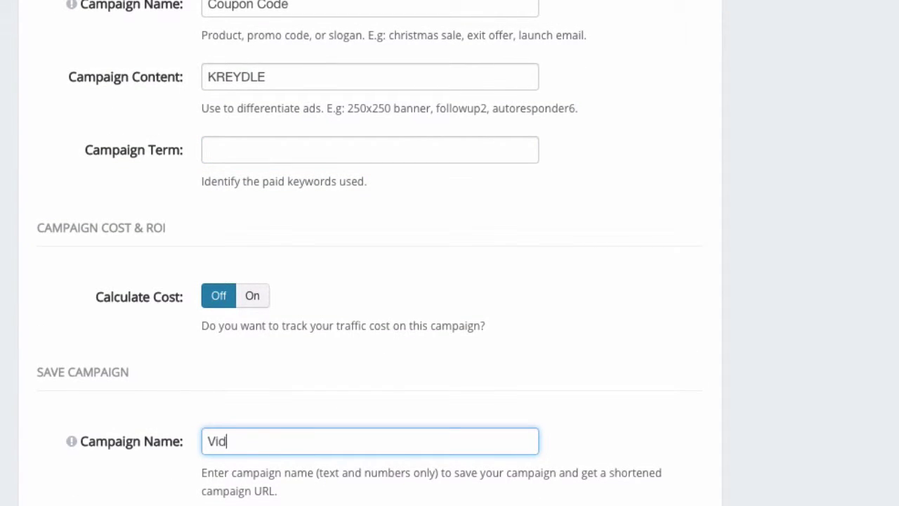
pyautogui.write('eo Profits Course ')
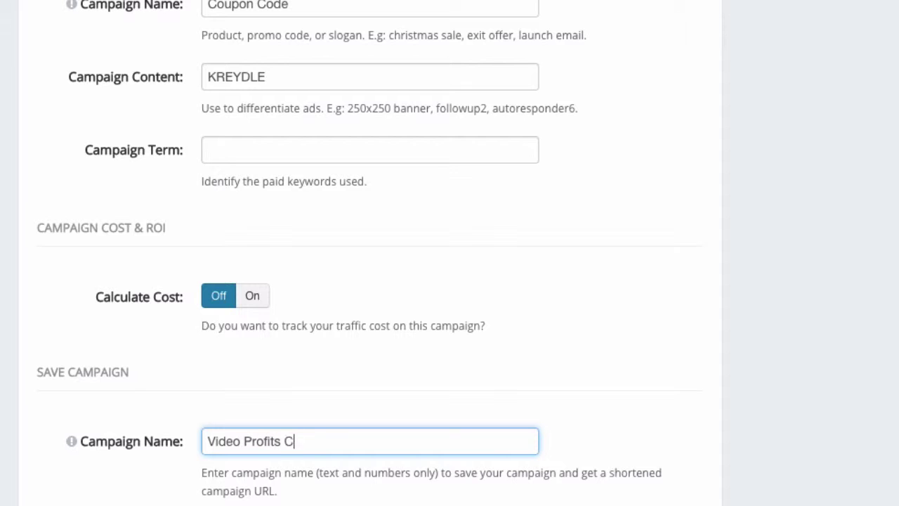
pyautogui.write('Review on Blog')
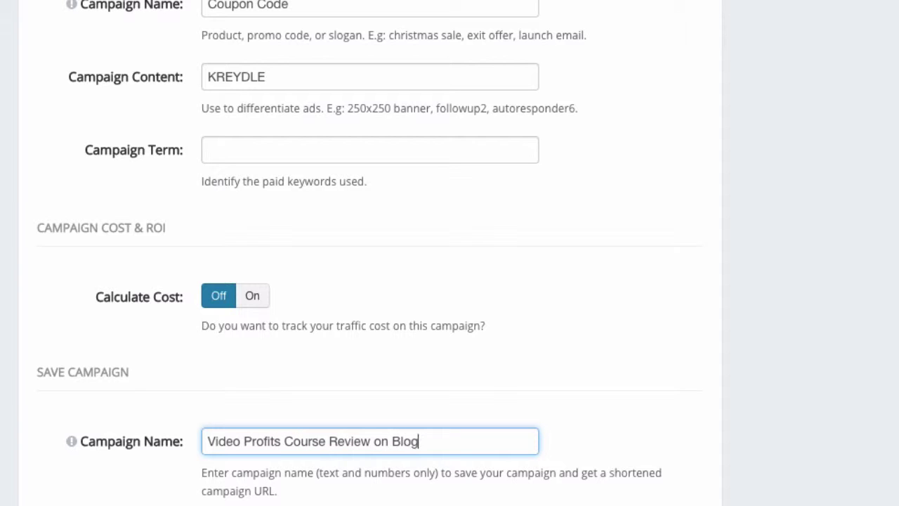
pyautogui.click(116, 453)
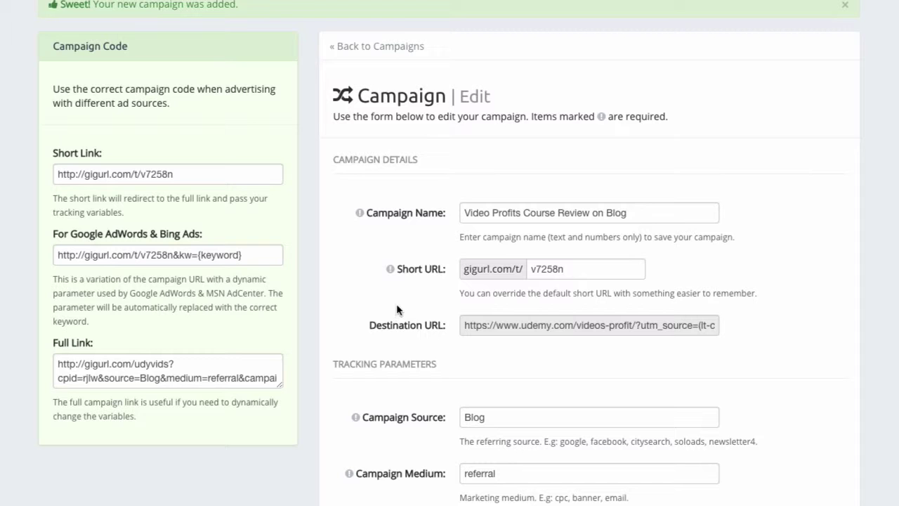
# Examine the short link in the saved campaign's code section by highlighting it
pyautogui.scroll(-1, 390, 364)
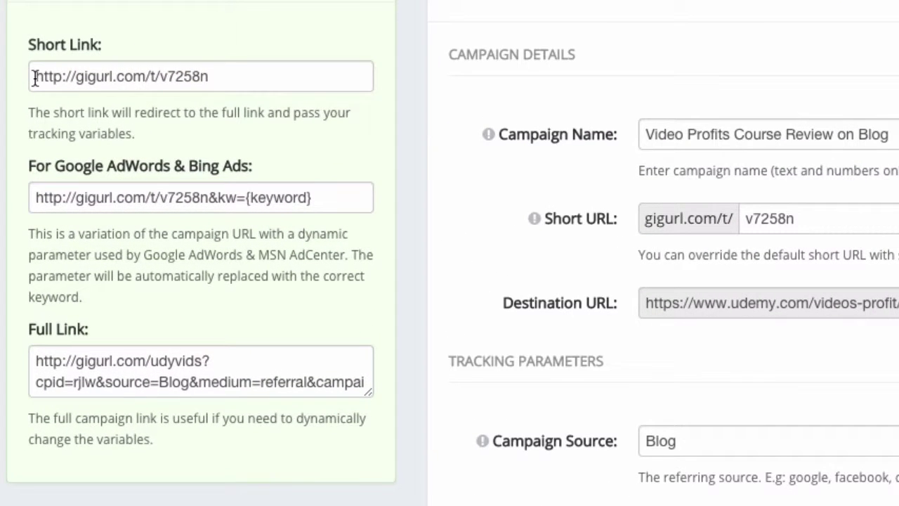
pyautogui.moveTo(34, 78); pyautogui.dragTo(210, 79)
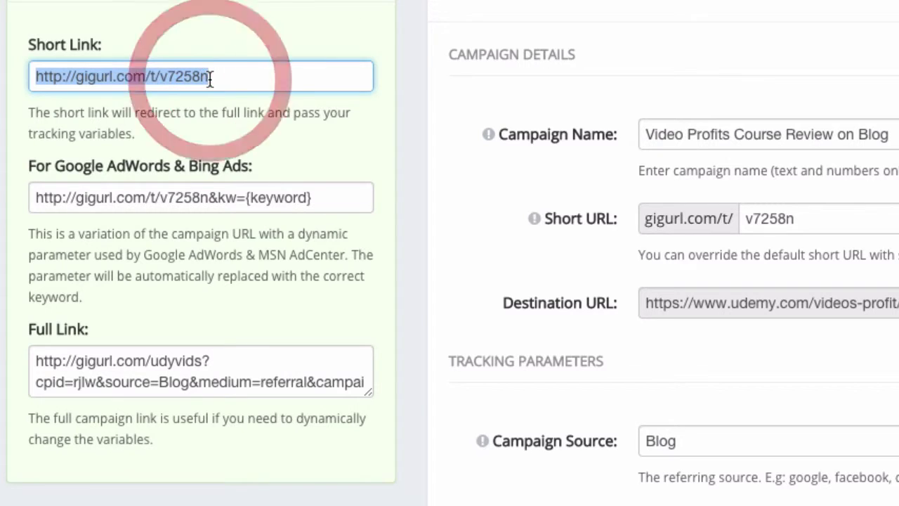
pyautogui.click(189, 79)
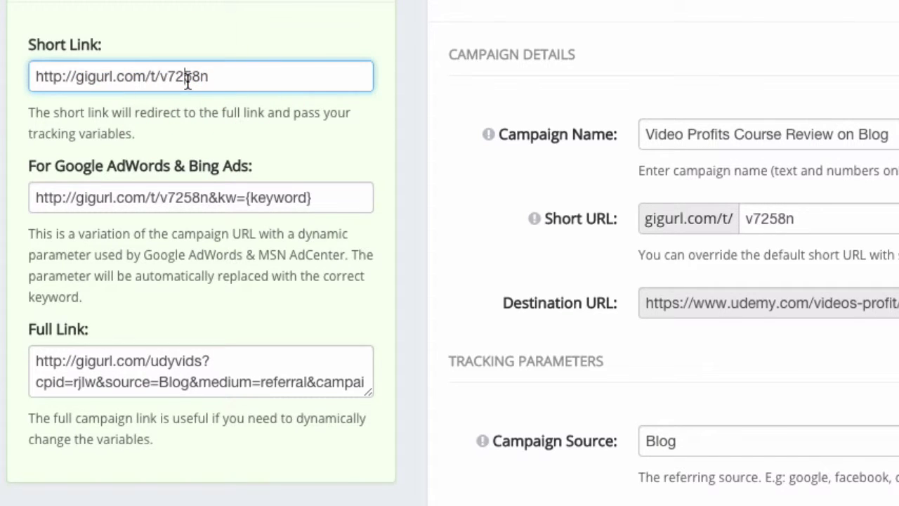
# Examine the campaign link for Google AdWords & Bing Ads, highlighting its dynamic {keyword} parameter
pyautogui.click(229, 80)
pyautogui.scroll(-1, 28, 262)
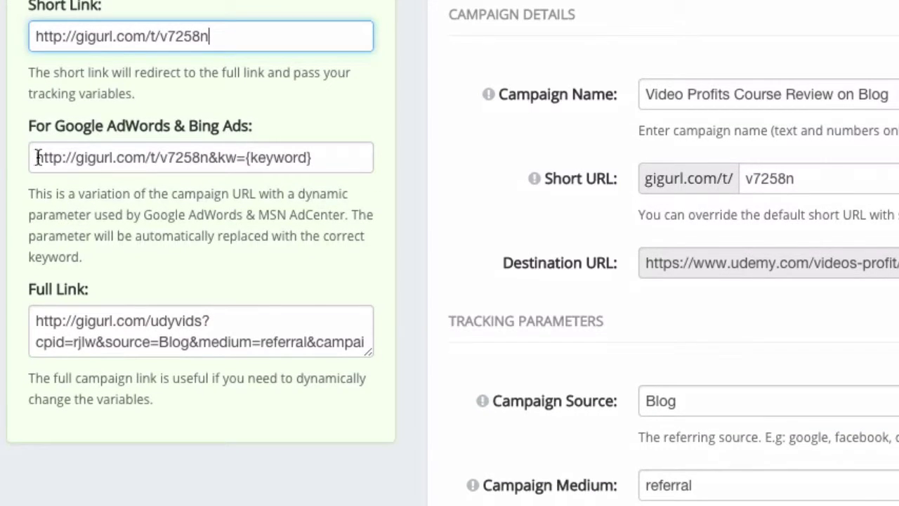
pyautogui.moveTo(35, 157); pyautogui.dragTo(311, 158)
pyautogui.click(311, 158)
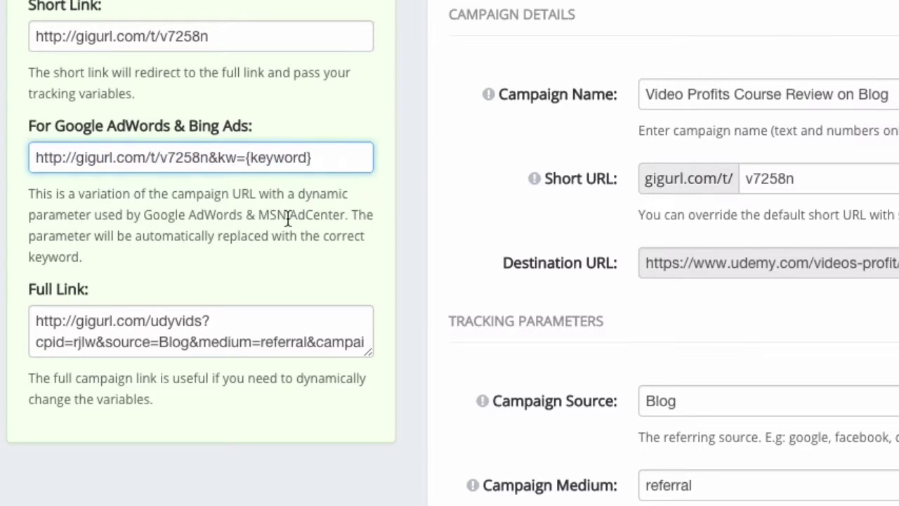
pyautogui.click(245, 159)
pyautogui.moveTo(245, 159); pyautogui.dragTo(315, 159)
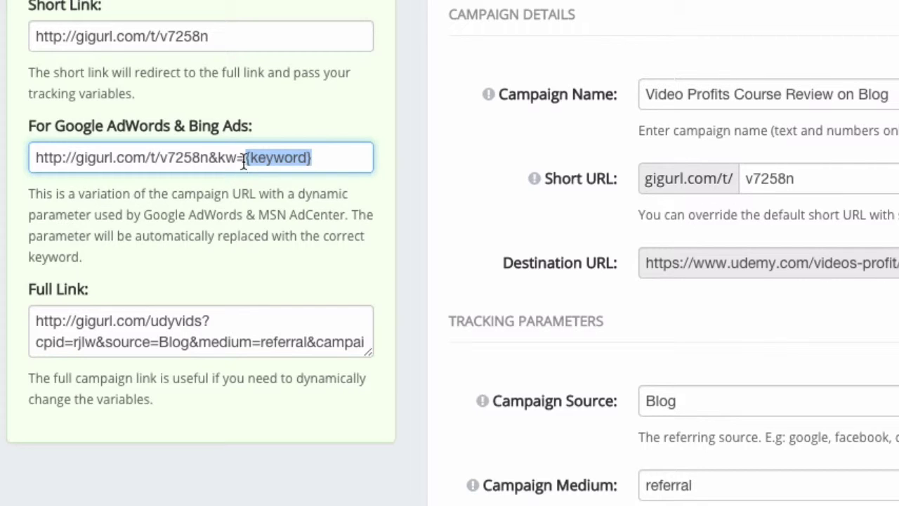
pyautogui.moveTo(246, 159); pyautogui.dragTo(315, 161)
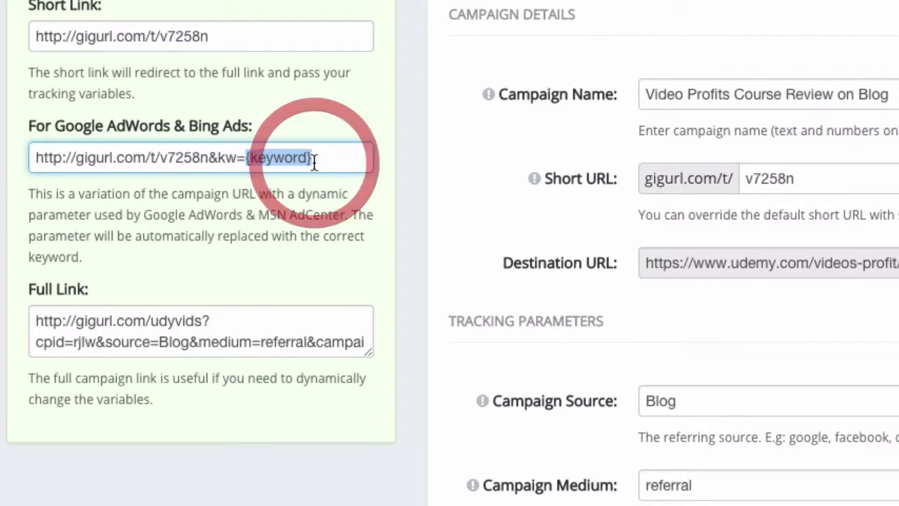
pyautogui.click(302, 196)
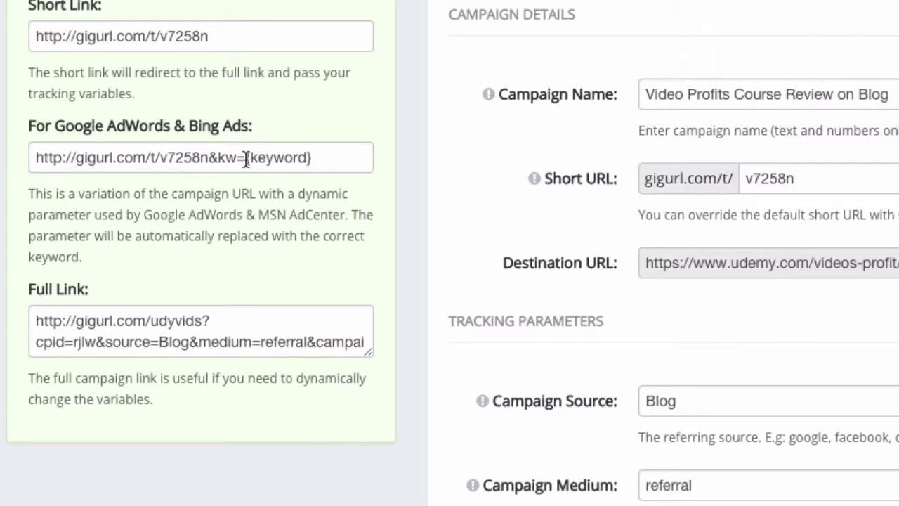
pyautogui.moveTo(246, 158); pyautogui.dragTo(314, 158)
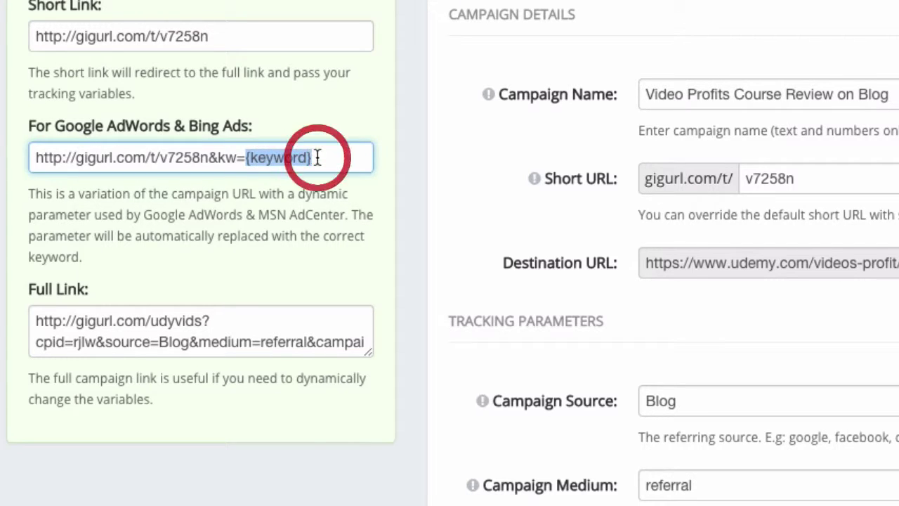
pyautogui.click(274, 210)
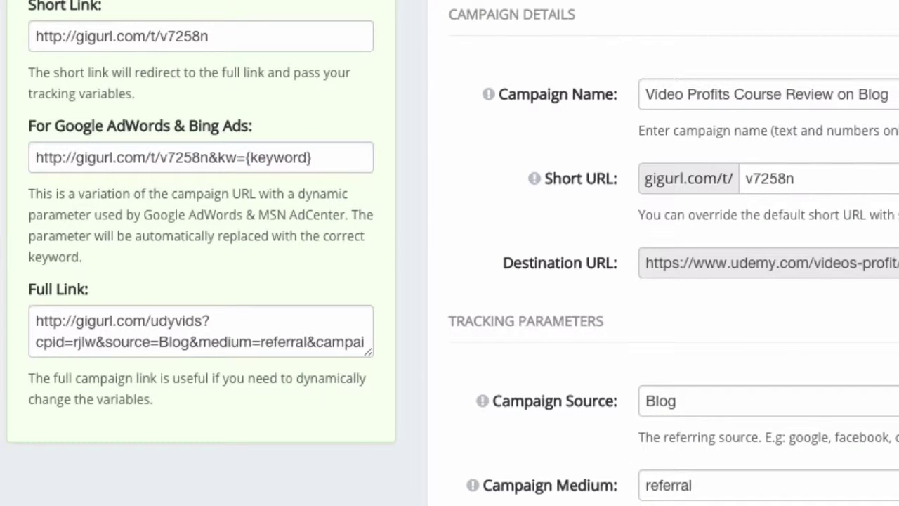
# Enlarge the Full Link box to read the complete campaign link with all its variables
pyautogui.scroll(-1, 196, 281)
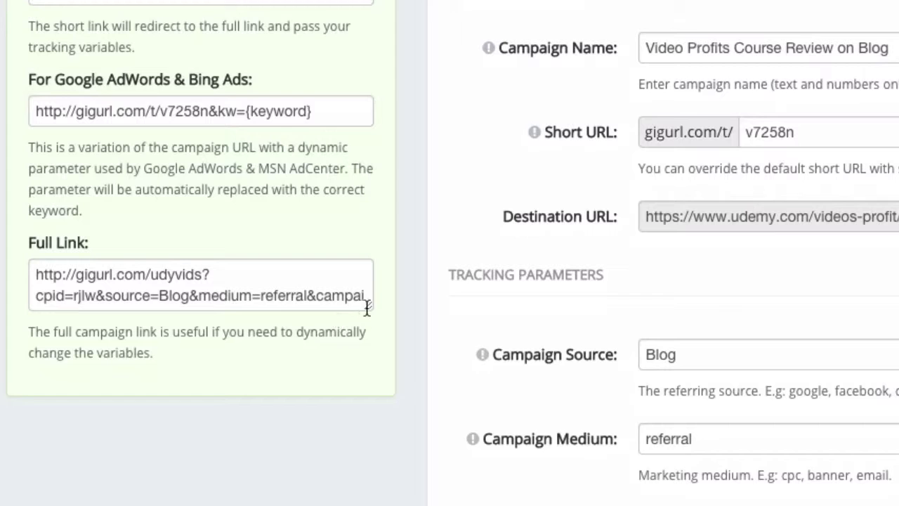
pyautogui.moveTo(367, 306); pyautogui.dragTo(366, 378)
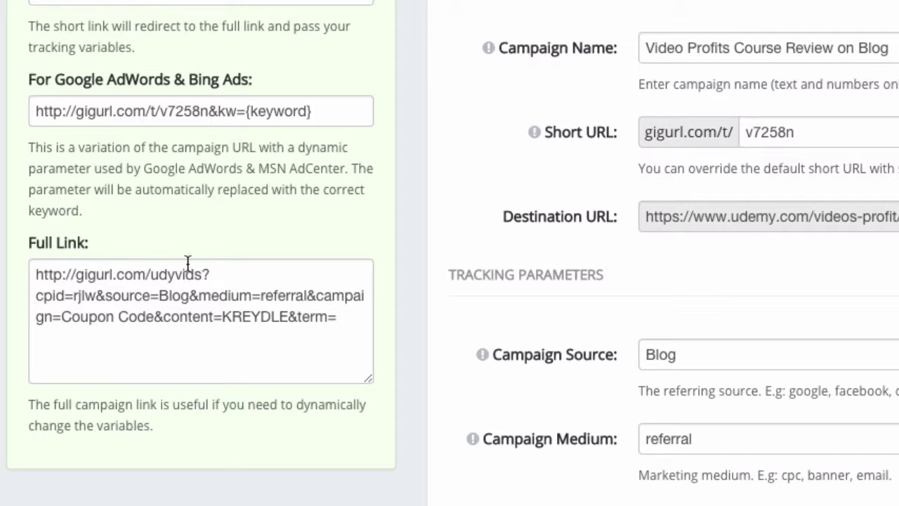
pyautogui.click(183, 115)
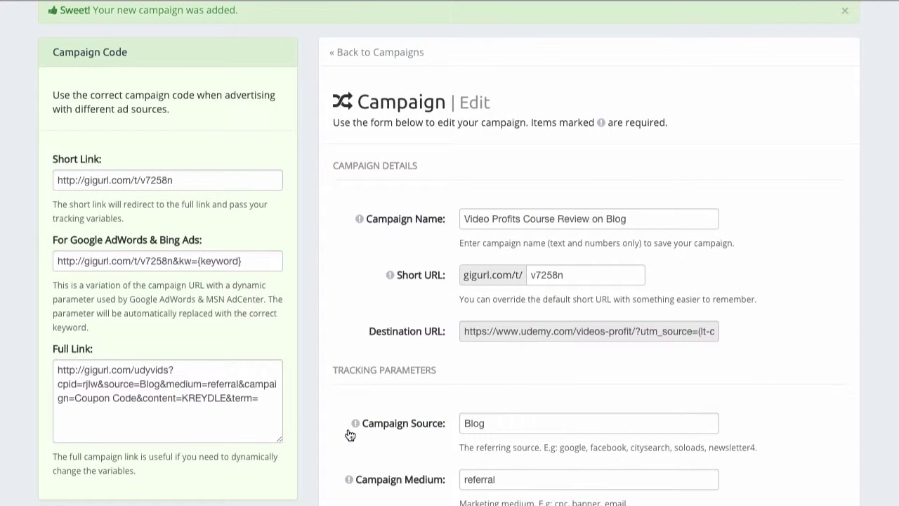
# Copy the campaign's short link and open it in a new browser tab
pyautogui.click(154, 179)
pyautogui.hotkey('ctrl', 'c')
pyautogui.hotkey('ctrl', 't')
pyautogui.hotkey('ctrl', 'v')
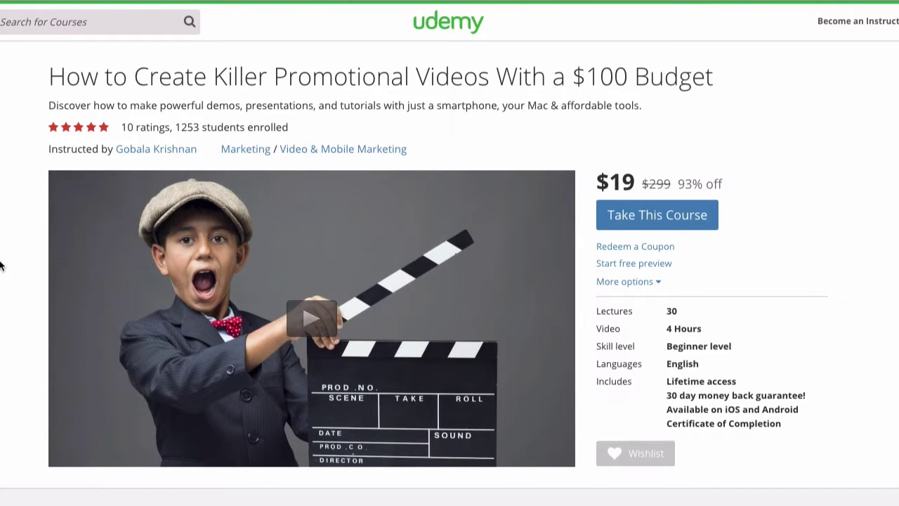
# Examine the opened Udemy course page and the utm parameters appended to its web address
pyautogui.scroll(-2, 0, 267)
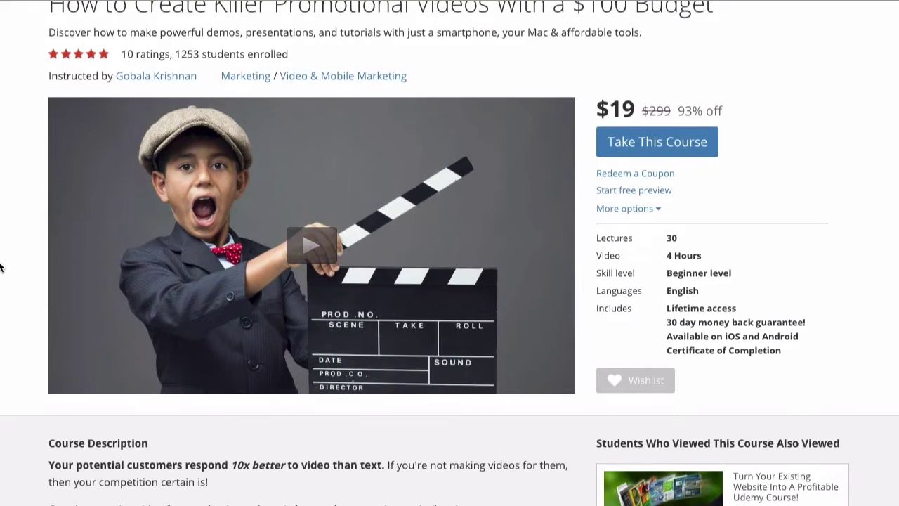
pyautogui.scroll(1, 0, 267)
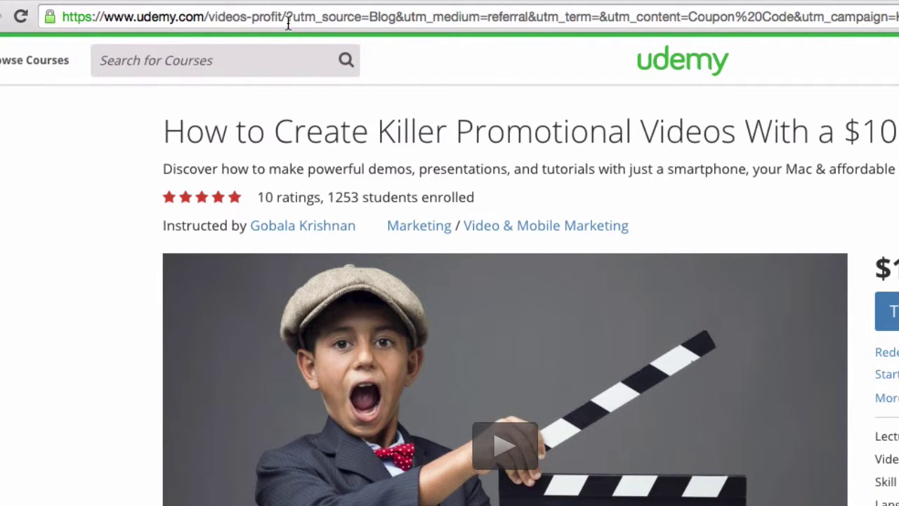
pyautogui.click(288, 20)
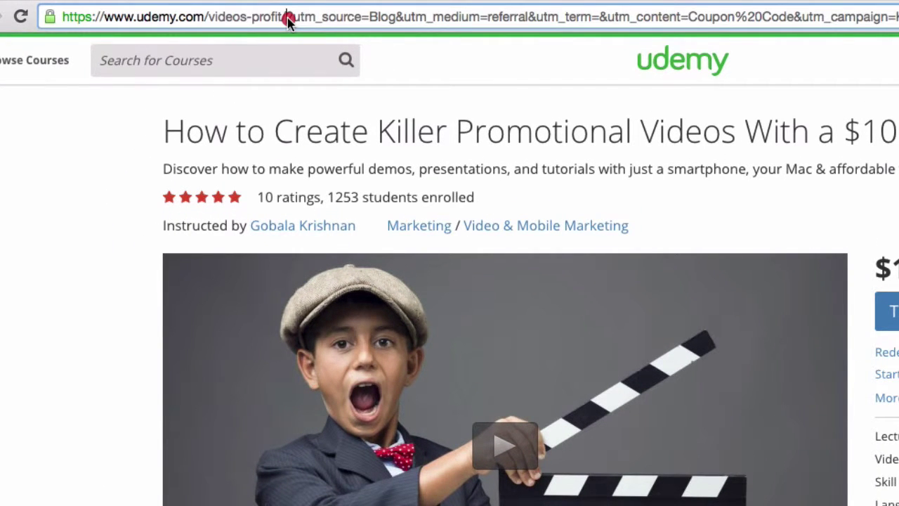
pyautogui.moveTo(288, 19); pyautogui.dragTo(535, 24)
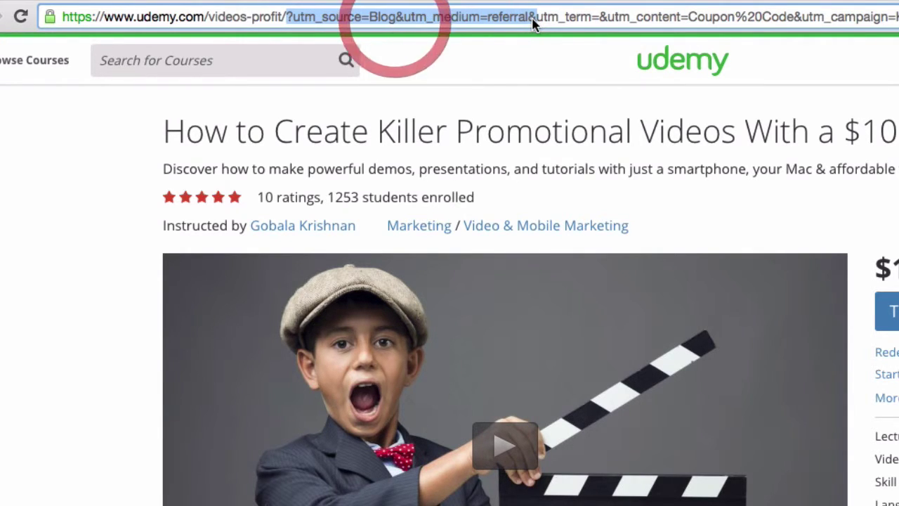
pyautogui.click(116, 188)
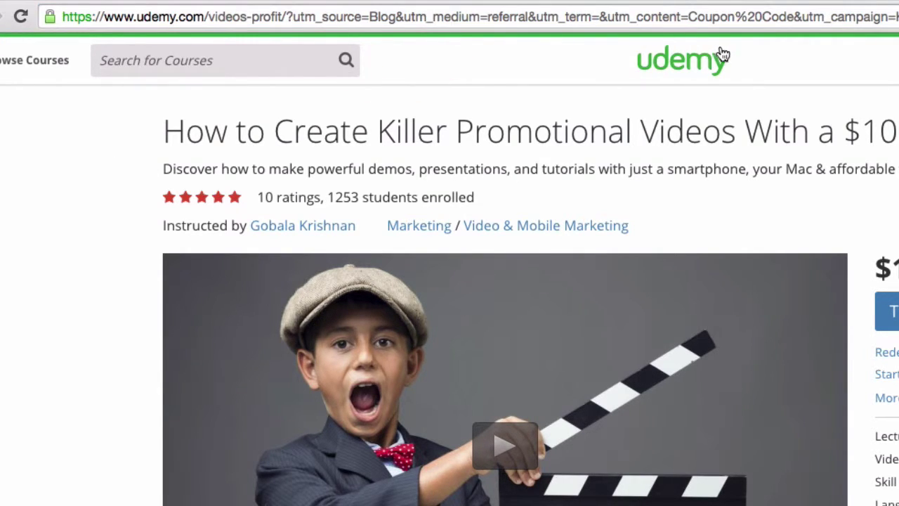
# Switch back to LinkTrackr and open the Video Profits Course tracking link for editing
pyautogui.click(736, 1)
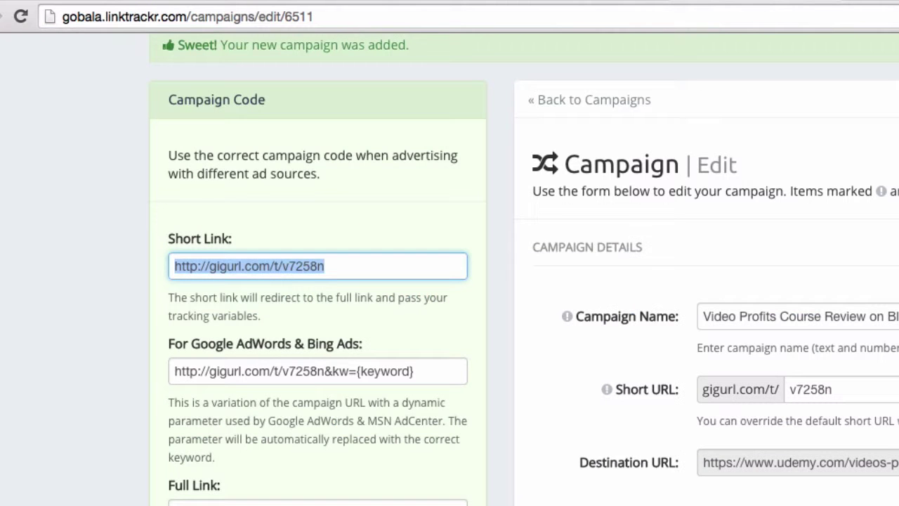
pyautogui.click(540, 442)
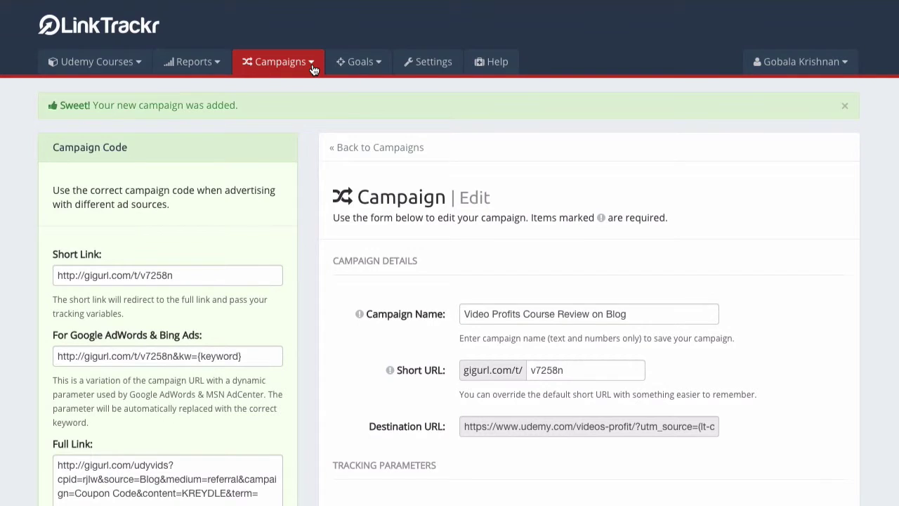
pyautogui.click(312, 67)
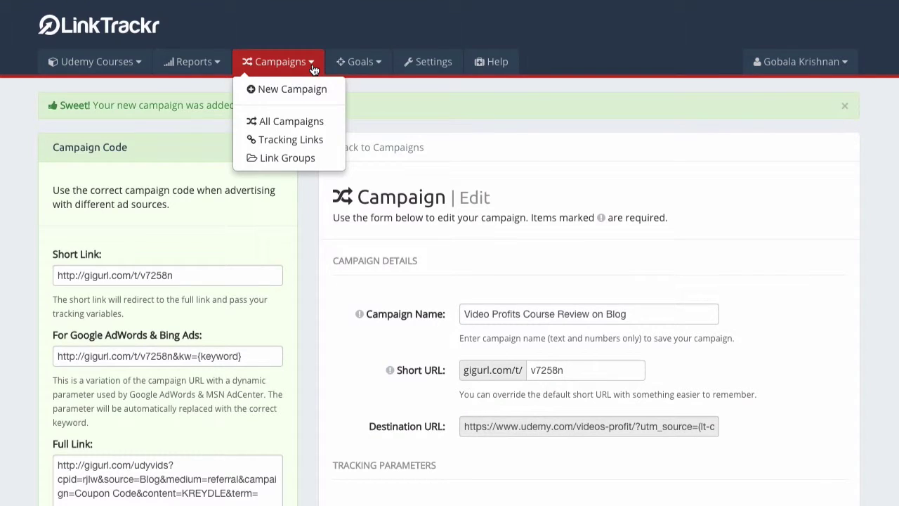
pyautogui.click(299, 140)
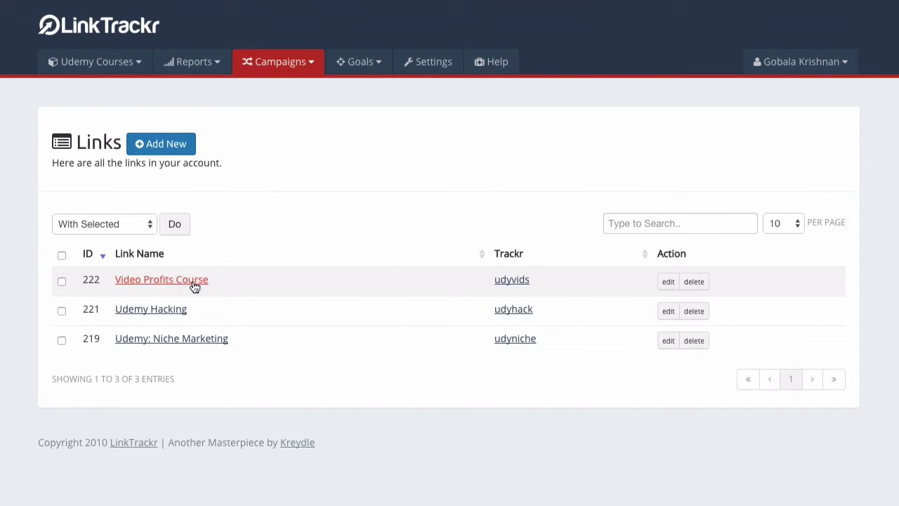
pyautogui.click(667, 282)
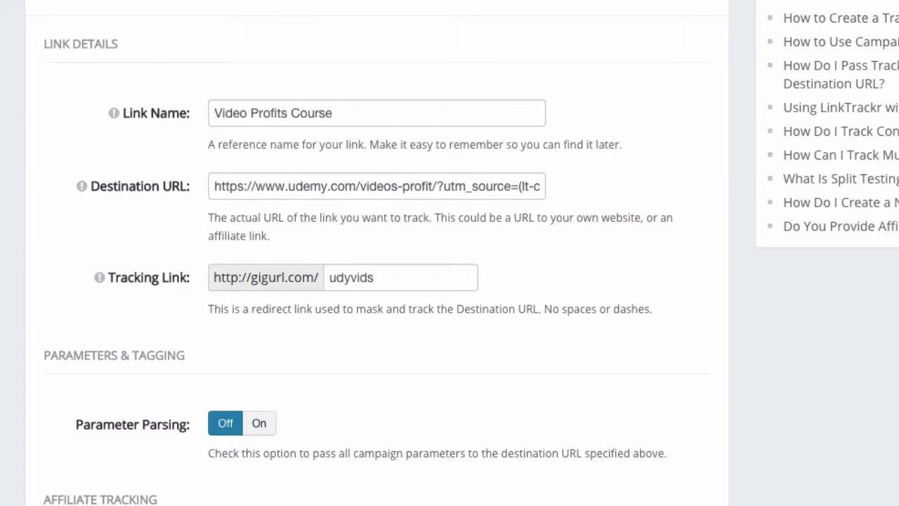
pyautogui.click(269, 317)
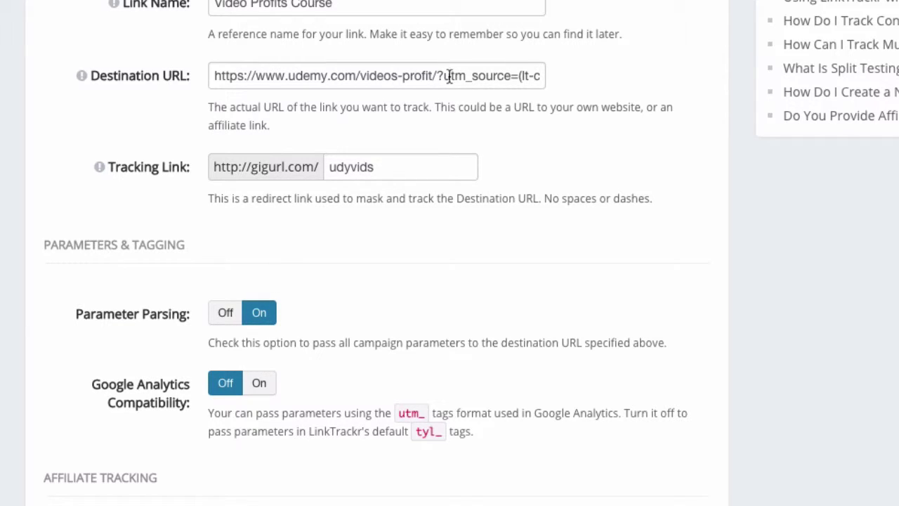
pyautogui.moveTo(437, 75); pyautogui.dragTo(561, 84)
pyautogui.hotkey('ctrl', 'v')
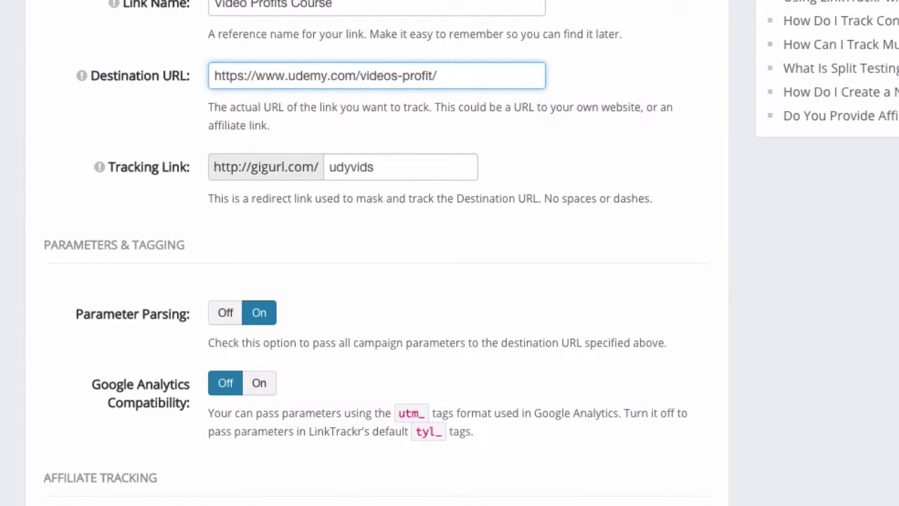
pyautogui.click(6, 286)
# Turn on Google Analytics compatibility for the link and save it with split testing left on
pyautogui.scroll(-4, 7, 287)
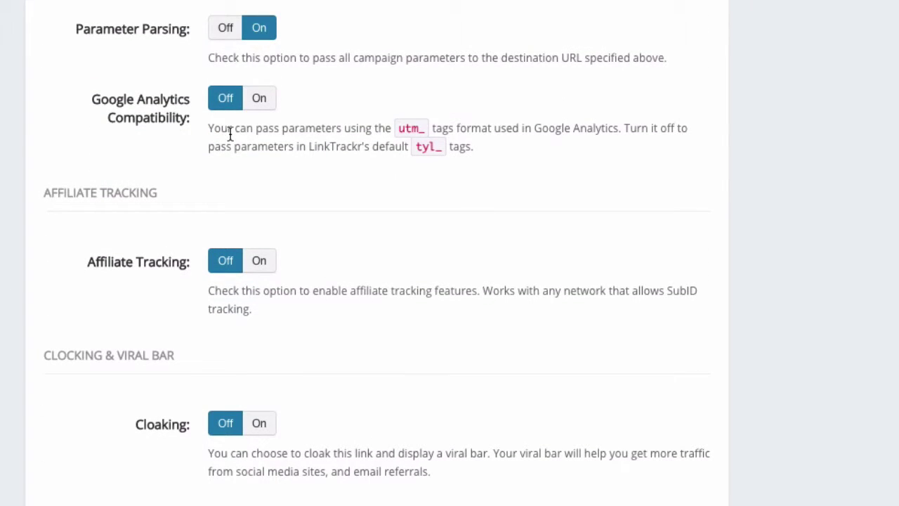
pyautogui.moveTo(439, 147); pyautogui.dragTo(417, 149)
pyautogui.click(438, 162)
pyautogui.click(259, 107)
pyautogui.scroll(-5, 127, 468)
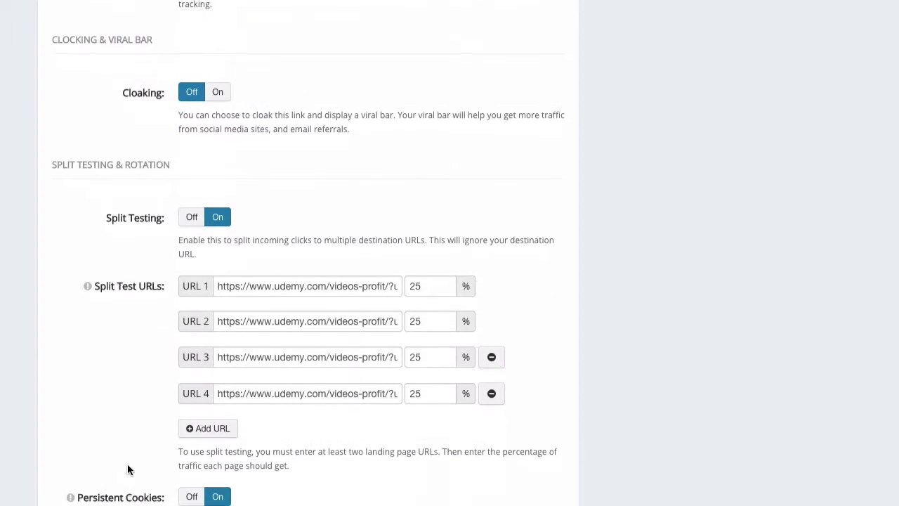
pyautogui.scroll(-1, 127, 470)
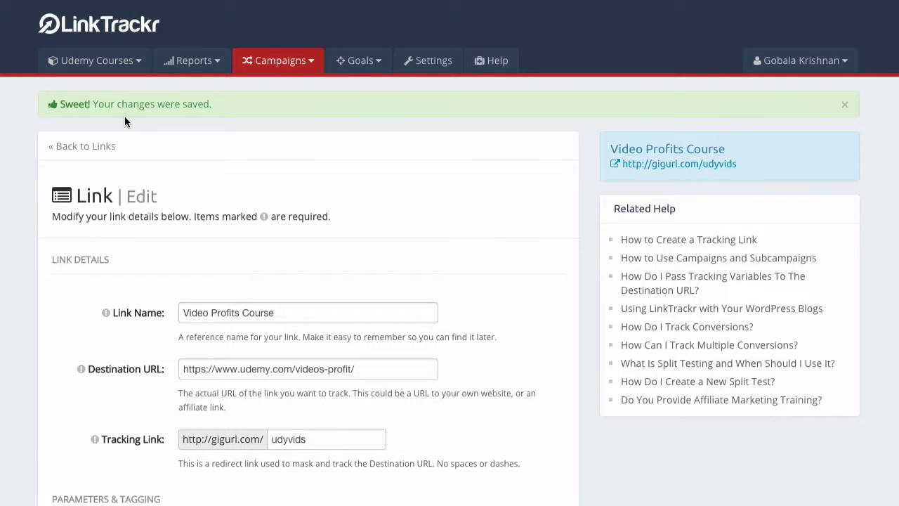
# Open the "Video Profits Course Review on Blog" campaign for editing and turn on its cost calculation
pyautogui.click(302, 70)
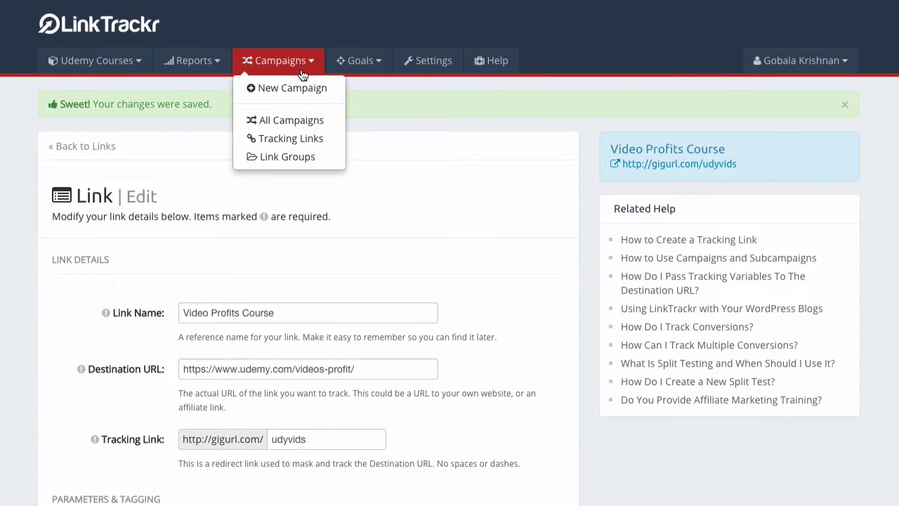
pyautogui.click(295, 119)
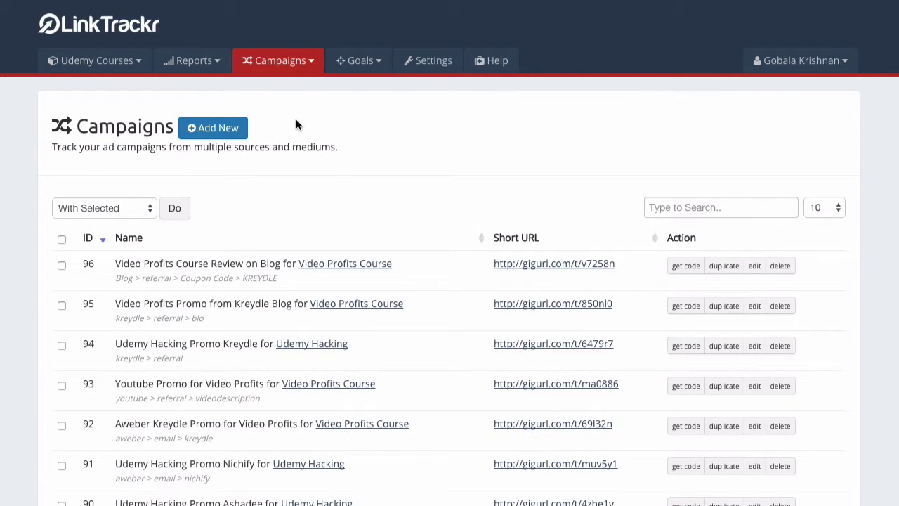
pyautogui.click(755, 266)
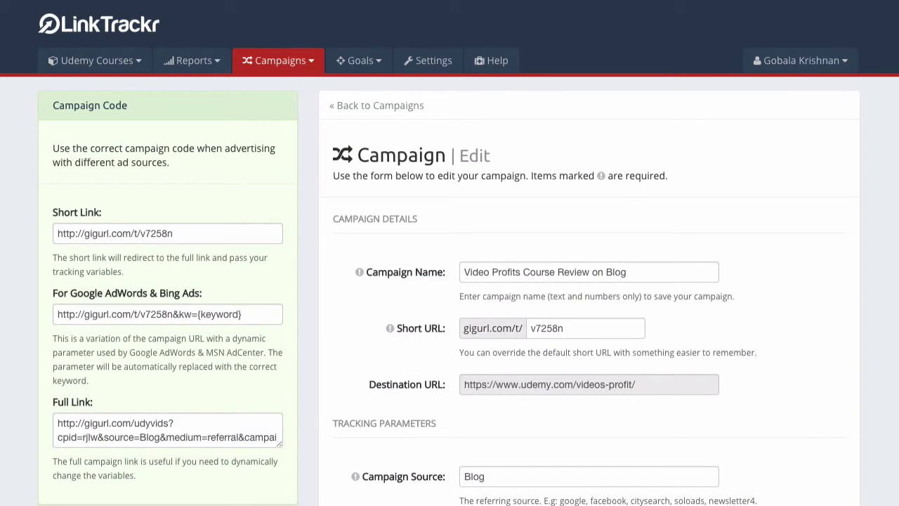
pyautogui.scroll(-5, 449, 281)
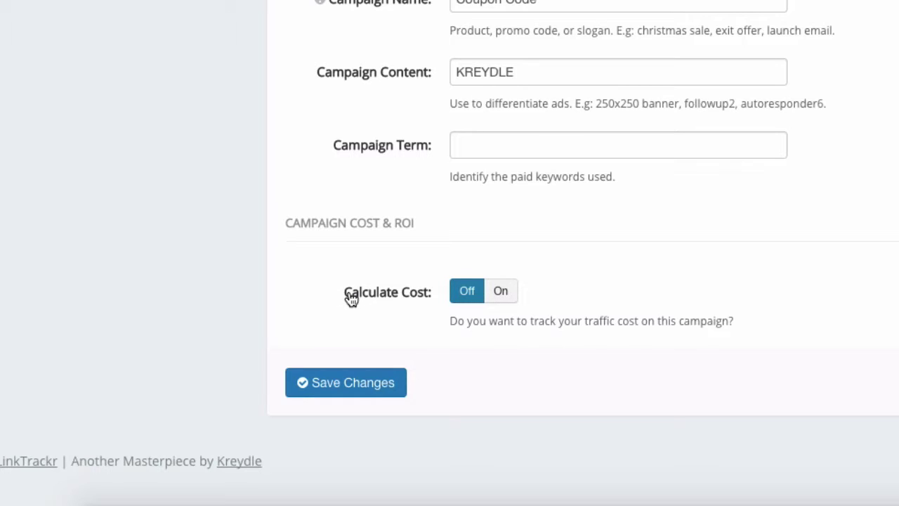
pyautogui.click(502, 292)
pyautogui.scroll(-2, 277, 272)
pyautogui.scroll(-1, 277, 271)
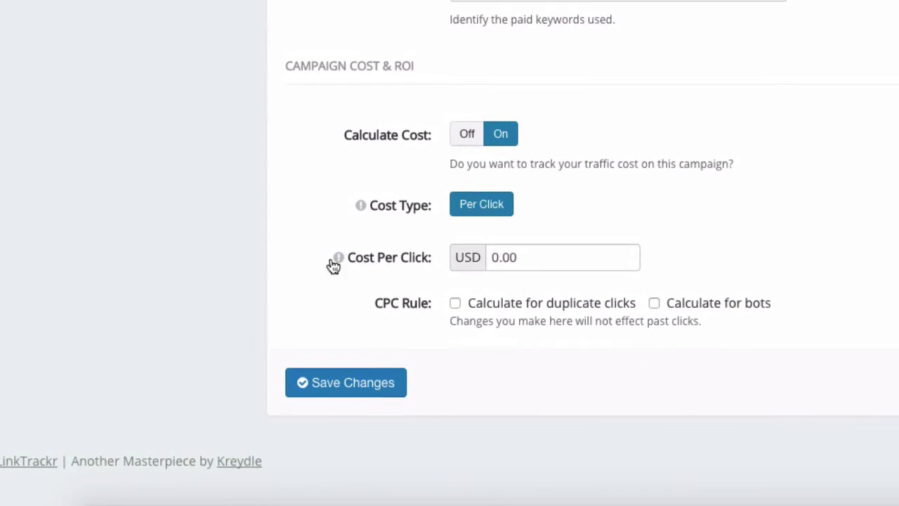
# Set the cost per click to USD 0.30, leave both CPC rules unchecked, and save the campaign
pyautogui.click(504, 257)
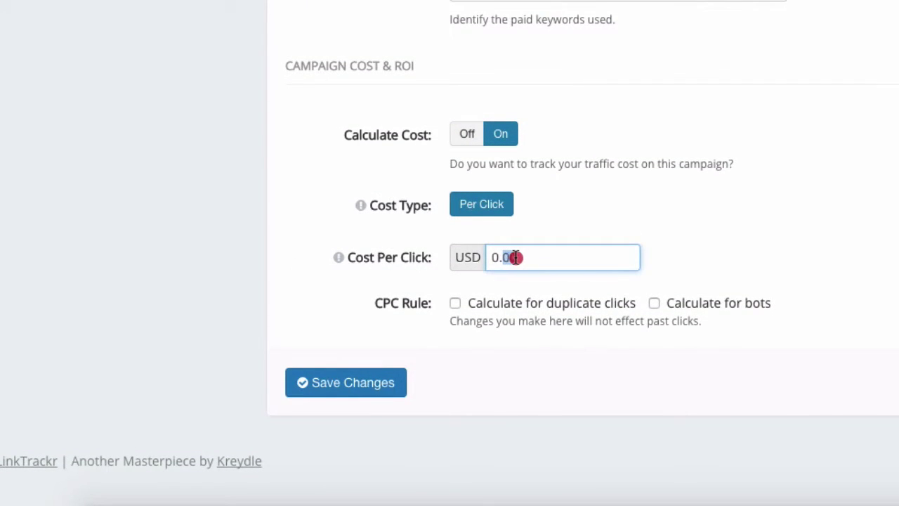
pyautogui.moveTo(504, 257); pyautogui.dragTo(516, 257)
pyautogui.write('30')
pyautogui.click(347, 331)
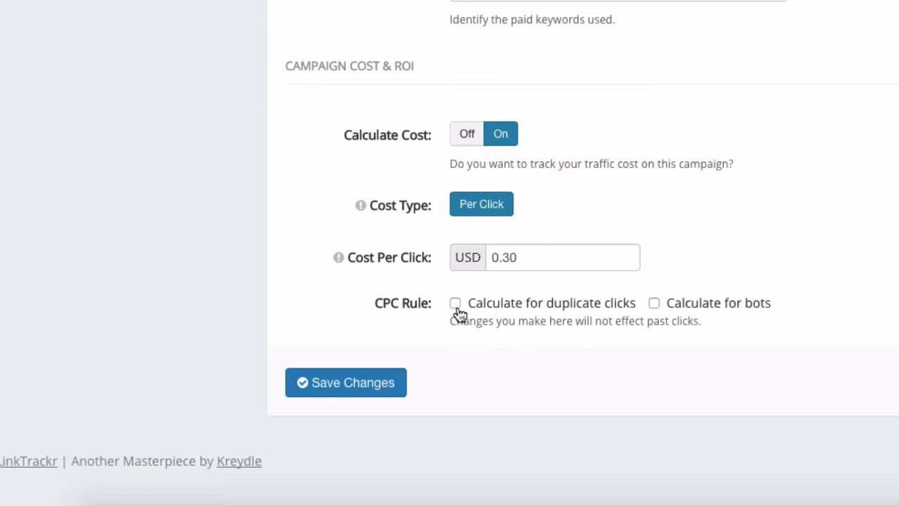
pyautogui.click(353, 396)
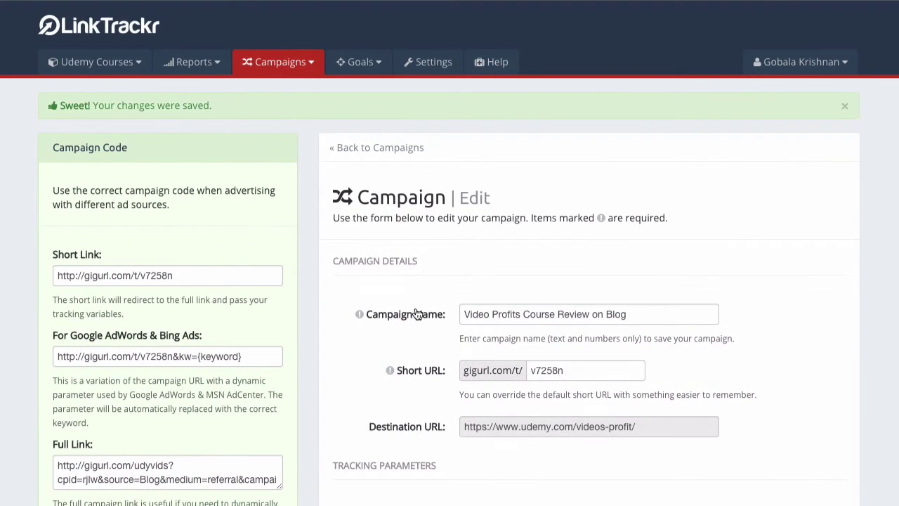
pyautogui.scroll(1, 415, 313)
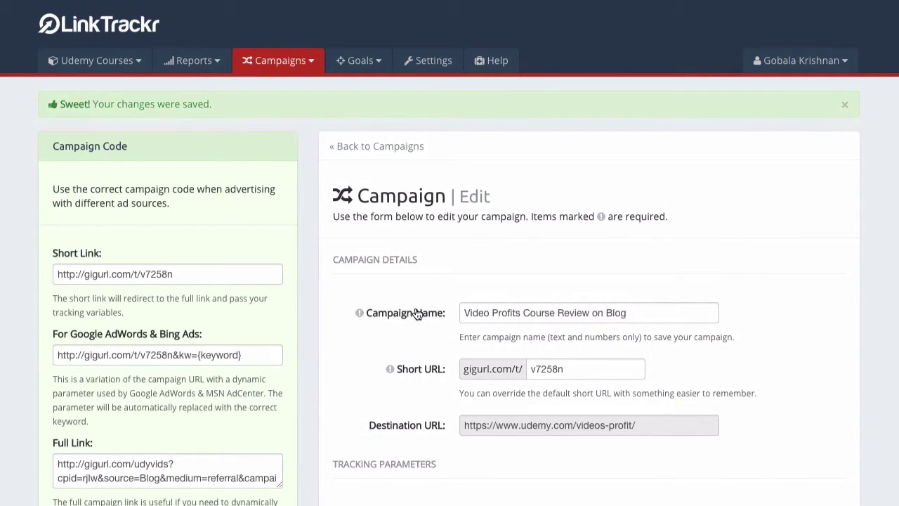
pyautogui.doubleClick(172, 276)
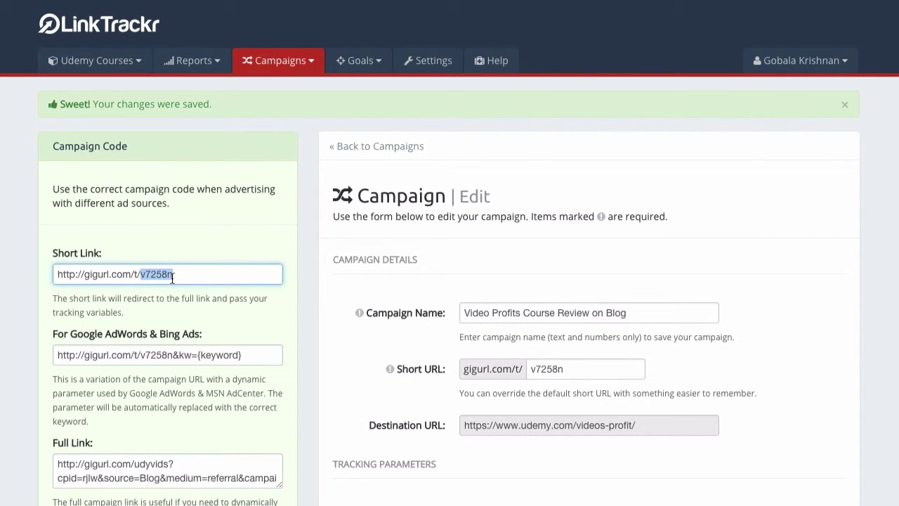
pyautogui.hotkey('ctrl', 'a')
pyautogui.hotkey('ctrl', 'c')
pyautogui.hotkey('ctrl', 't')
pyautogui.hotkey('ctrl', 'v')
pyautogui.press('Return')
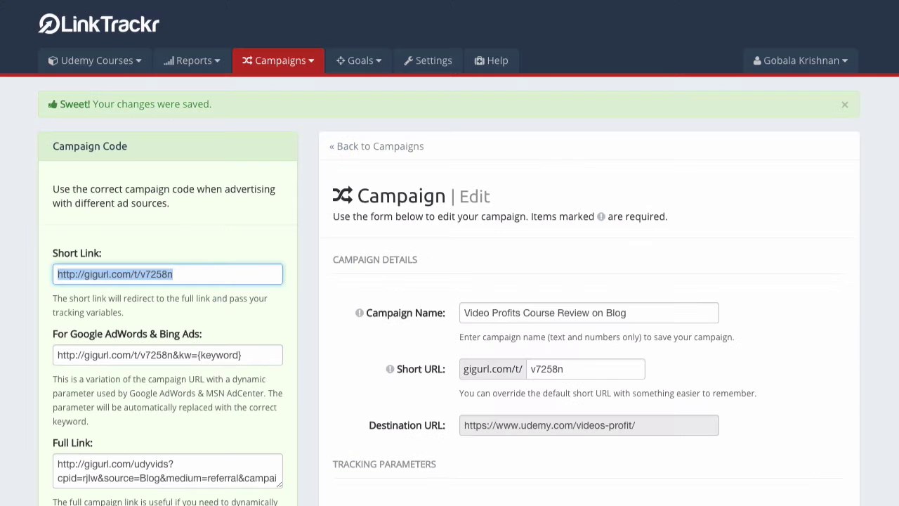
# Review this month's performance overview report, and check the visits and costs in the campaigns report by source
pyautogui.click(217, 63)
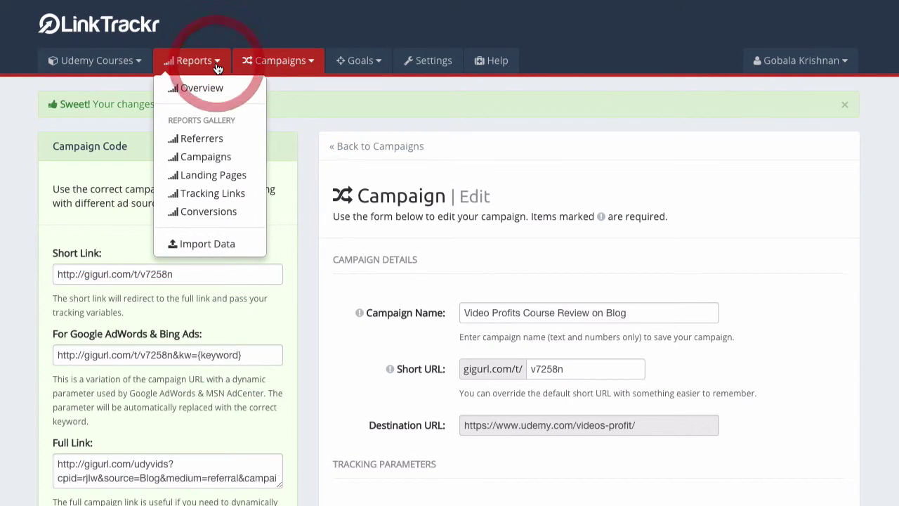
pyautogui.click(214, 87)
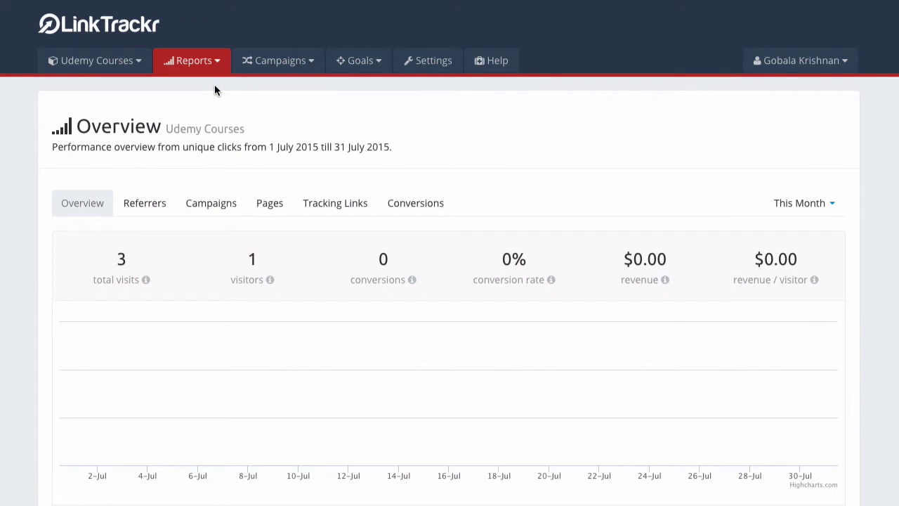
pyautogui.scroll(-1, 14, 354)
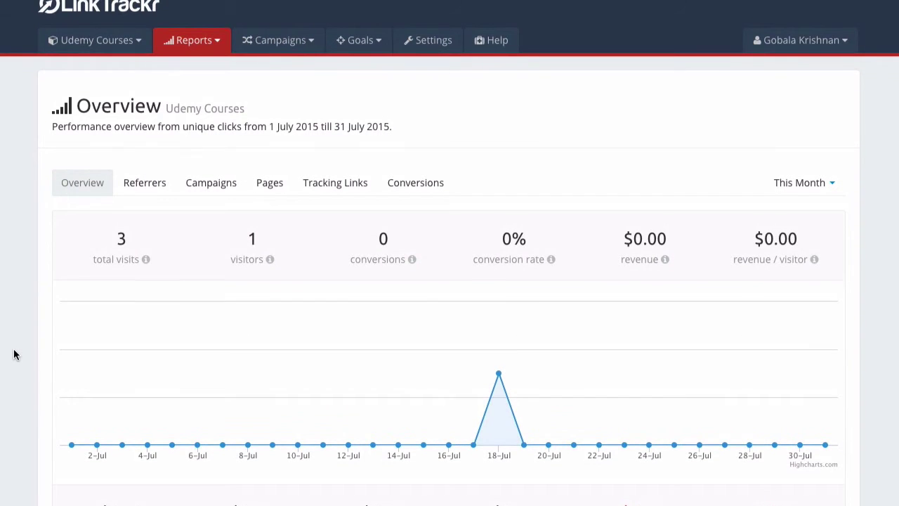
pyautogui.click(211, 184)
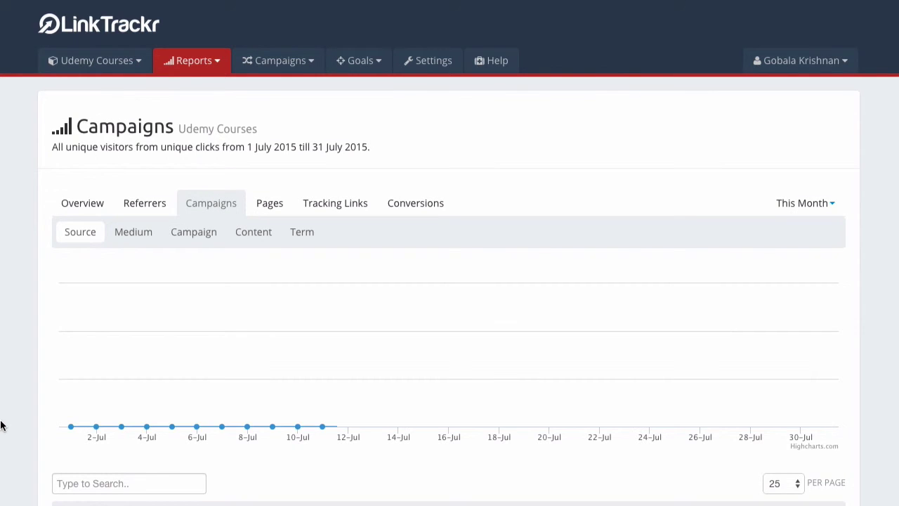
pyautogui.scroll(-3, 1, 424)
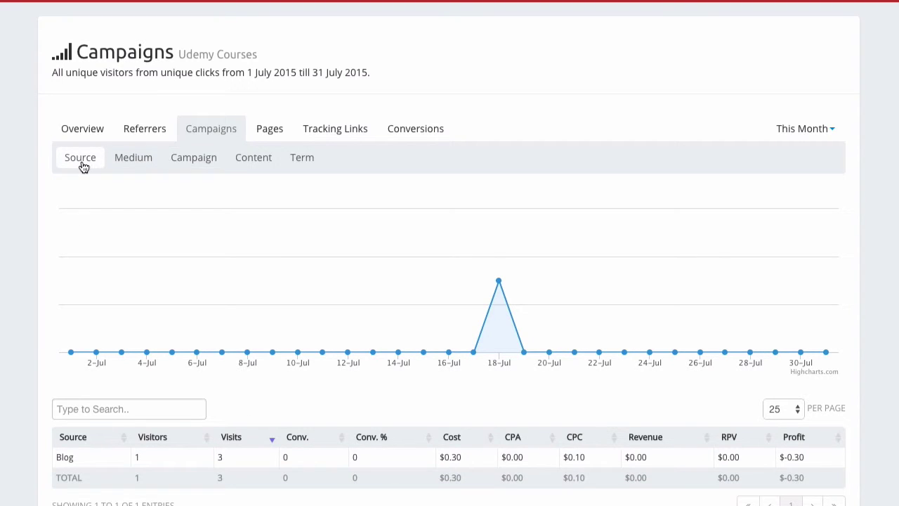
# Examine the campaigns report broken down by medium, campaign, content and term
pyautogui.click(124, 169)
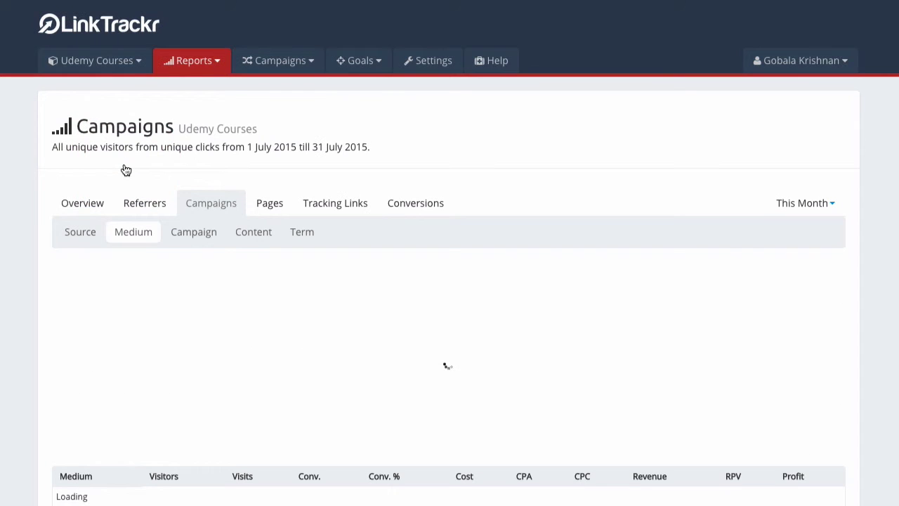
pyautogui.scroll(-2, 124, 170)
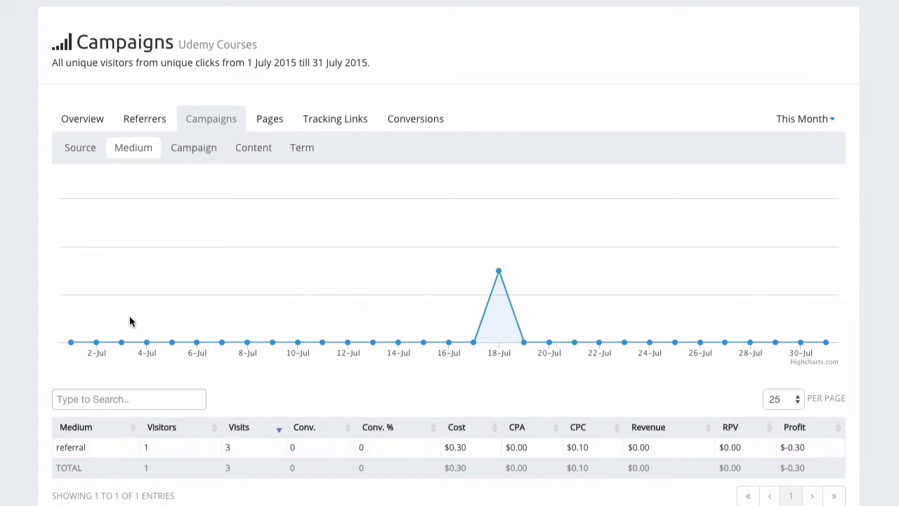
pyautogui.click(191, 156)
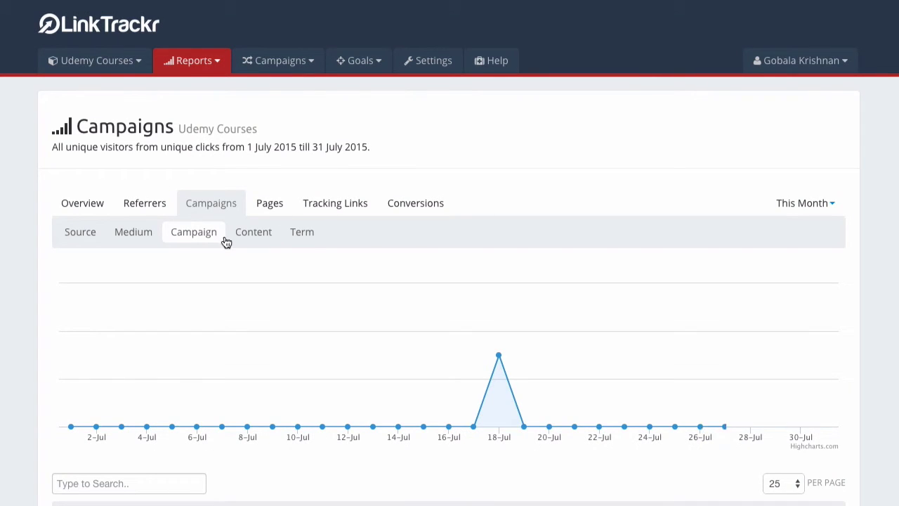
pyautogui.click(250, 239)
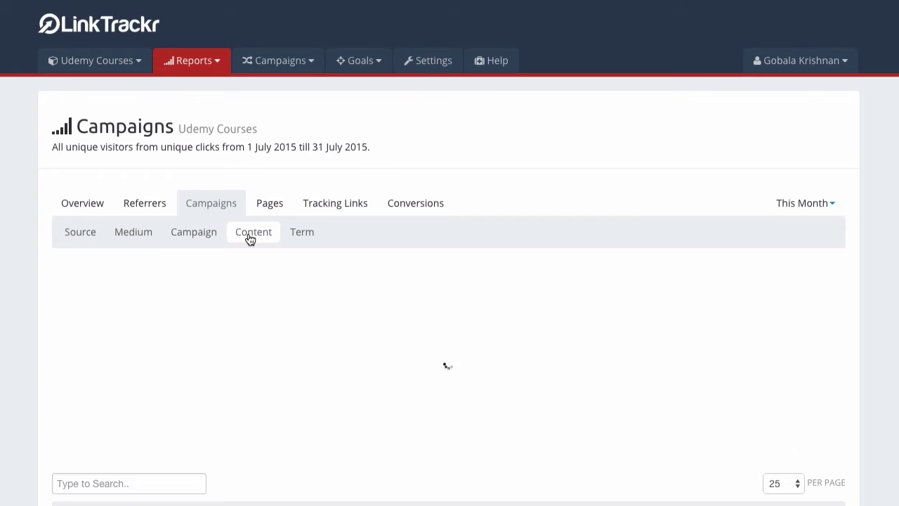
pyautogui.click(310, 242)
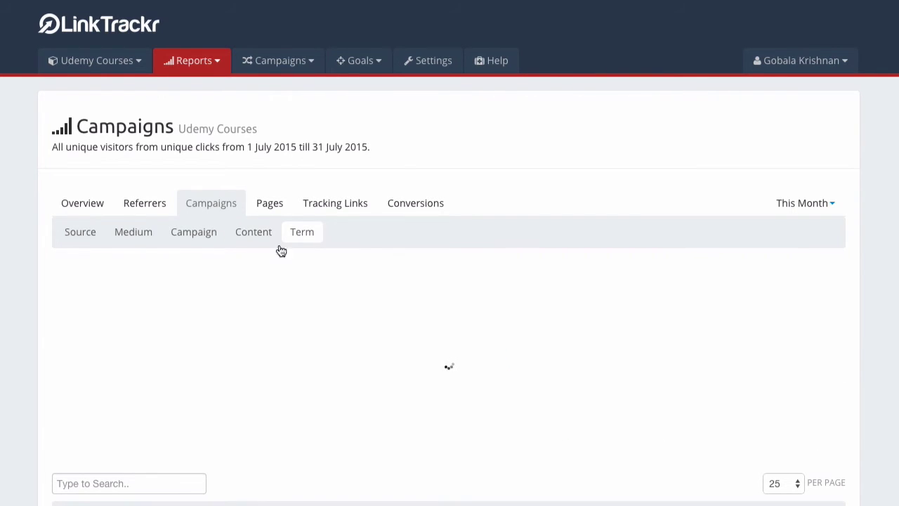
pyautogui.scroll(-1, 281, 251)
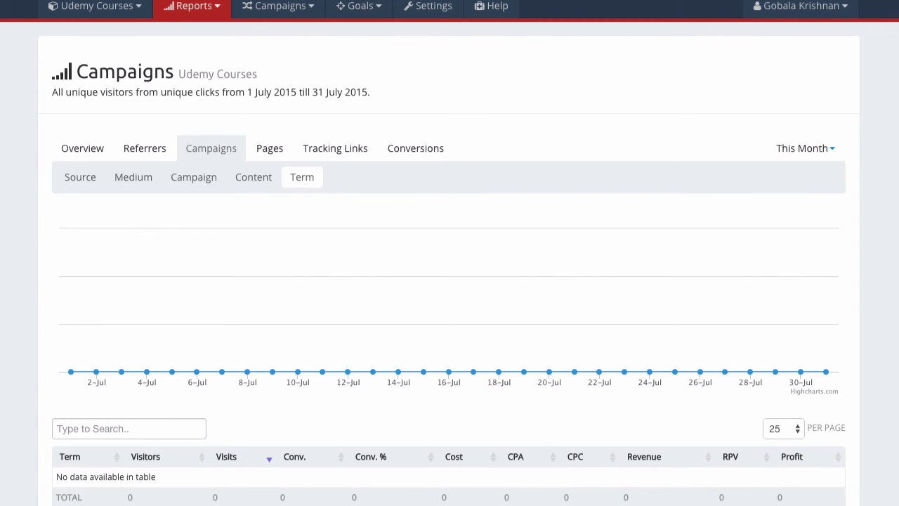
pyautogui.scroll(1, 450, 252)
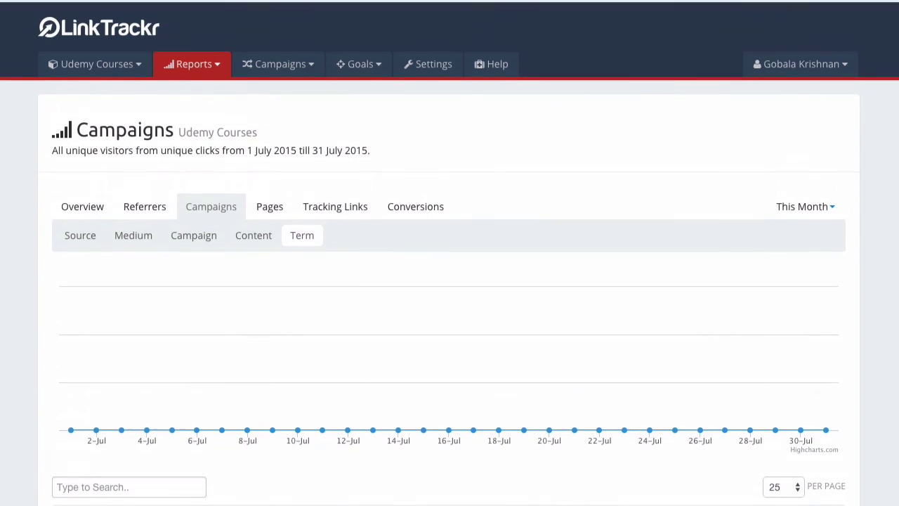